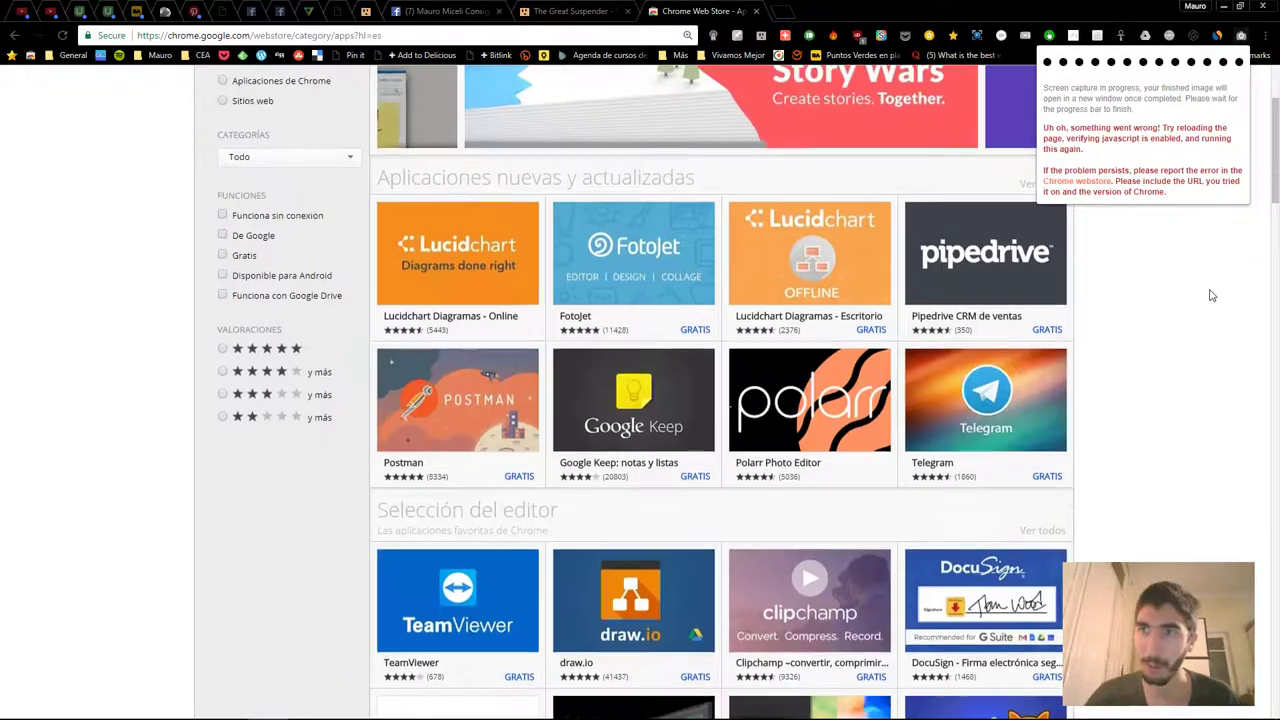
scroll(1210, 292, down, 7)
scroll(1200, 295, down, 20)
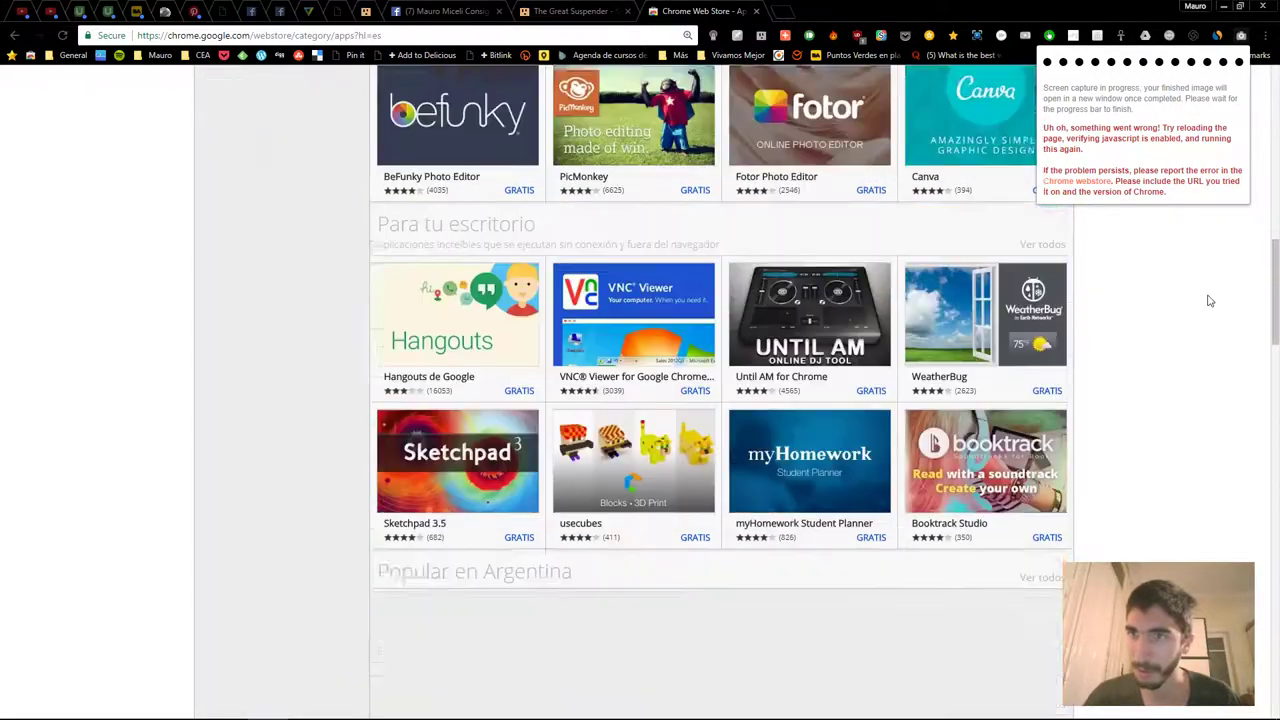
scroll(1188, 285, down, 2)
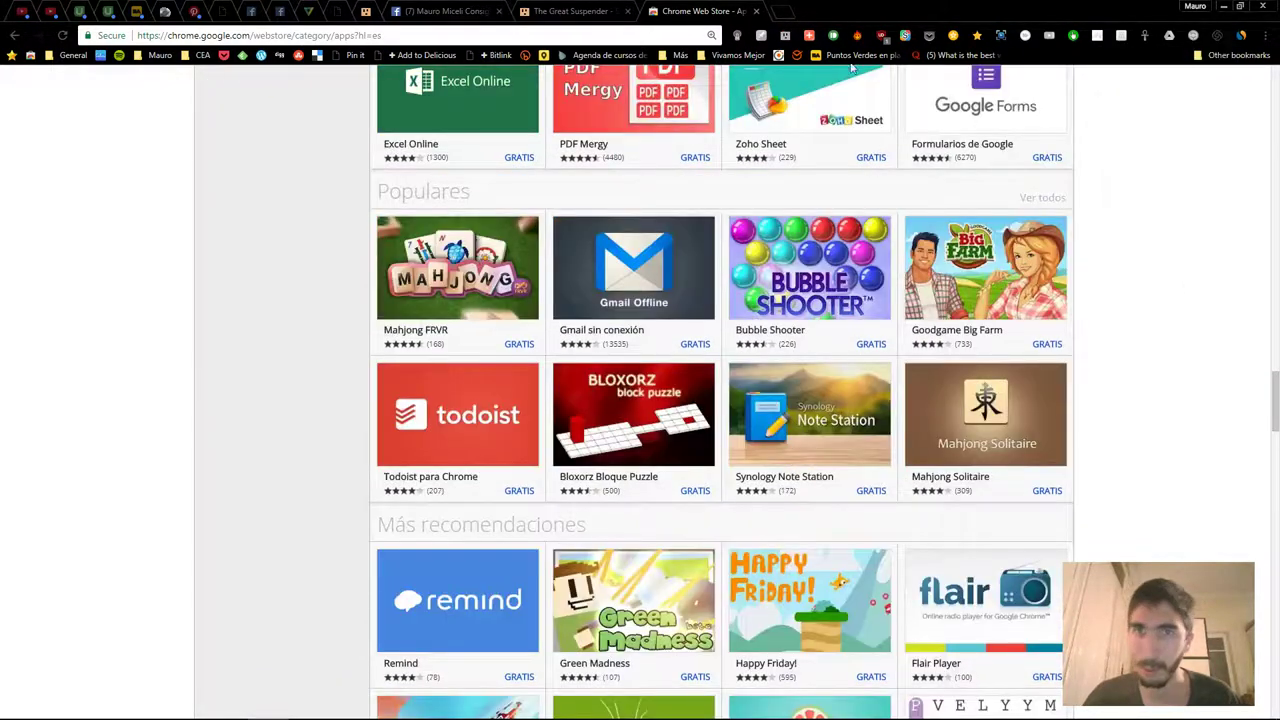
Open Dailymotion in a new tab and replace it with a Google search for "dsads".
click(786, 18)
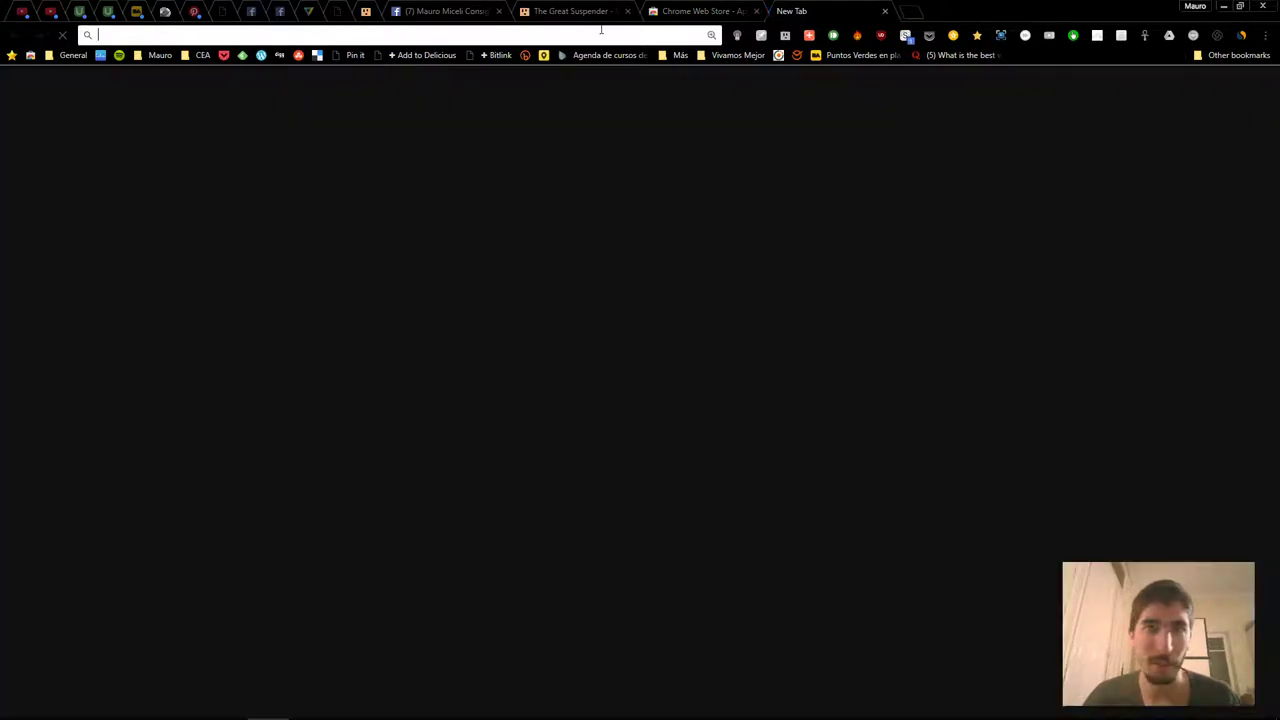
text(da)
key(Return)
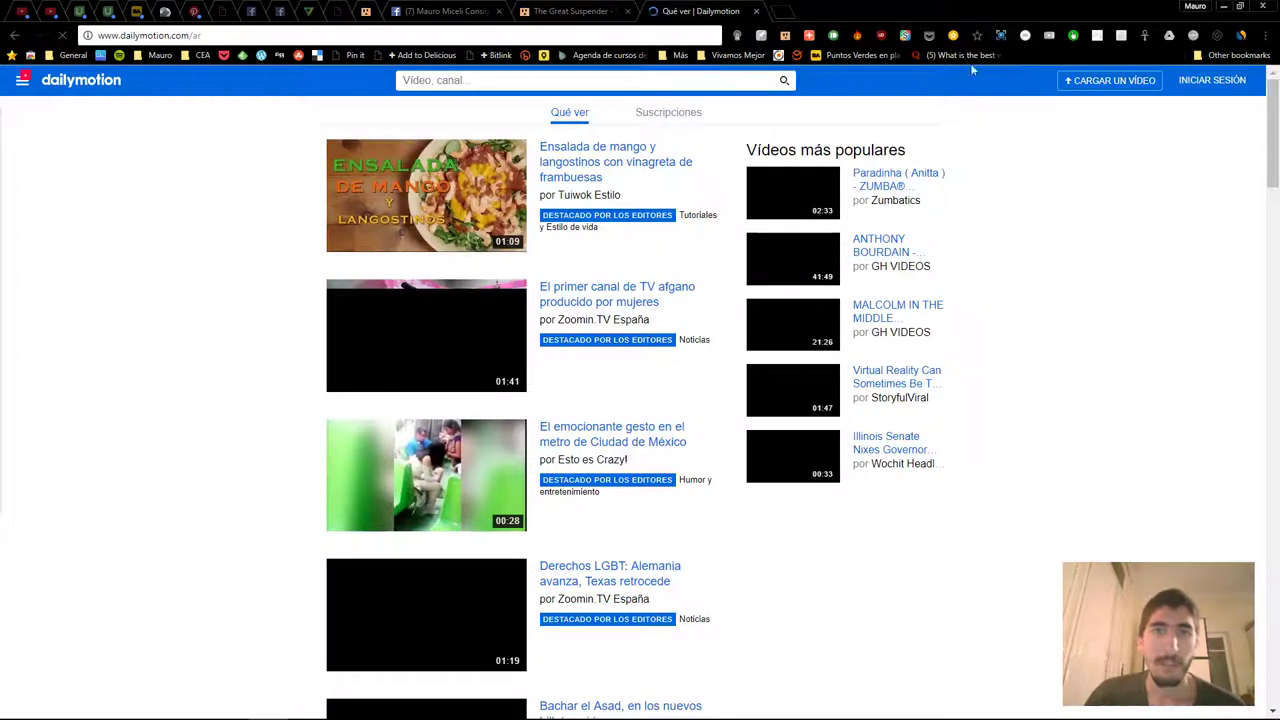
click(463, 36)
text(dsads)
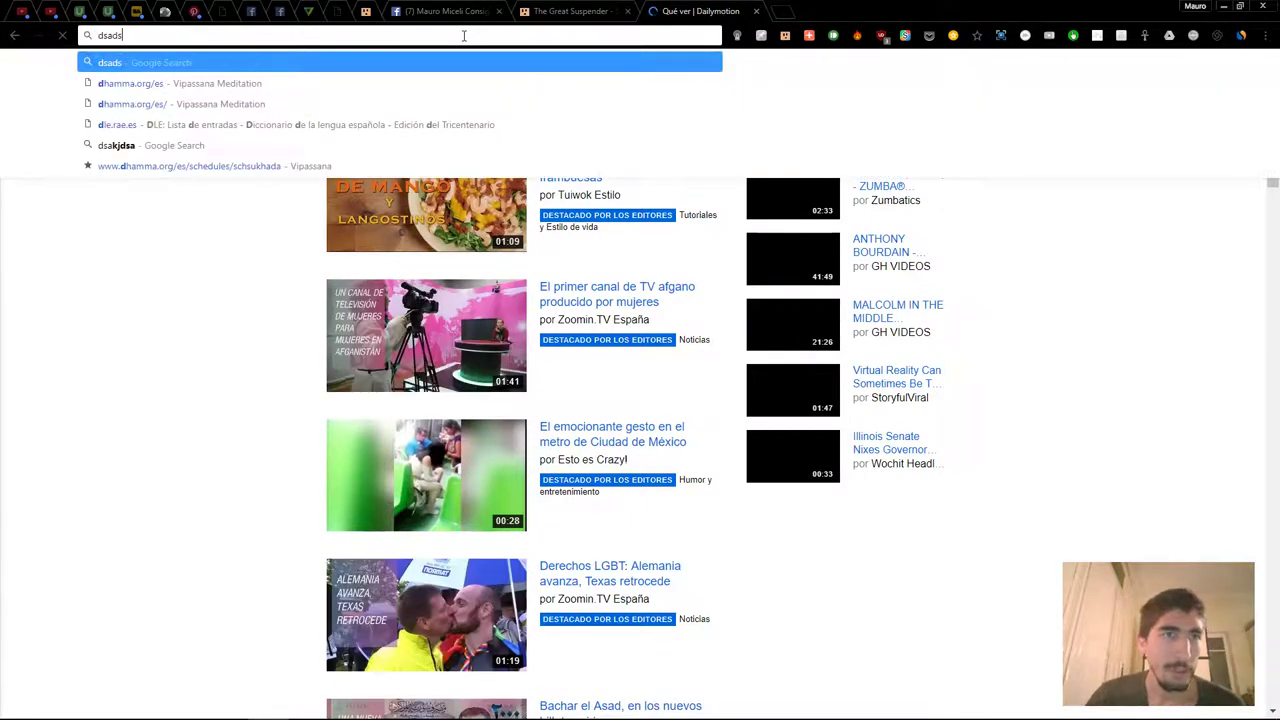
key(Return)
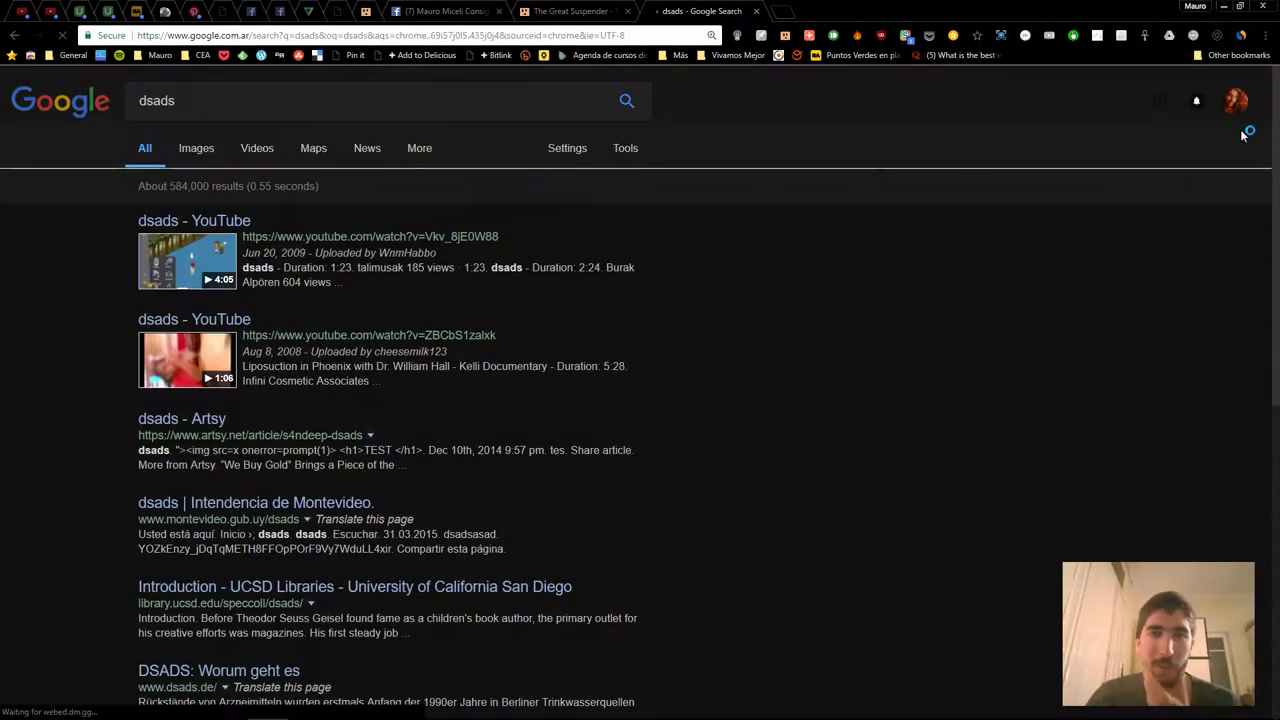
Capture the whole search results page with the Full Page Screen Capture extension and close the capture result.
click(1265, 35)
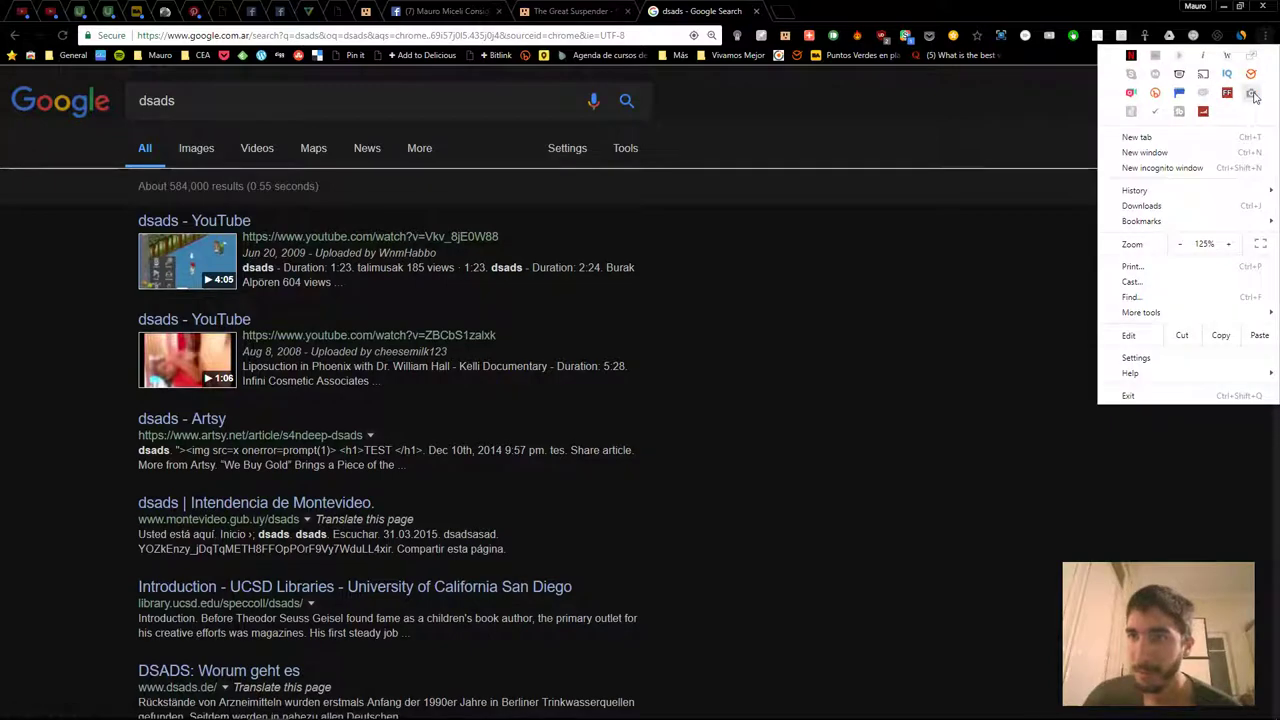
click(1252, 94)
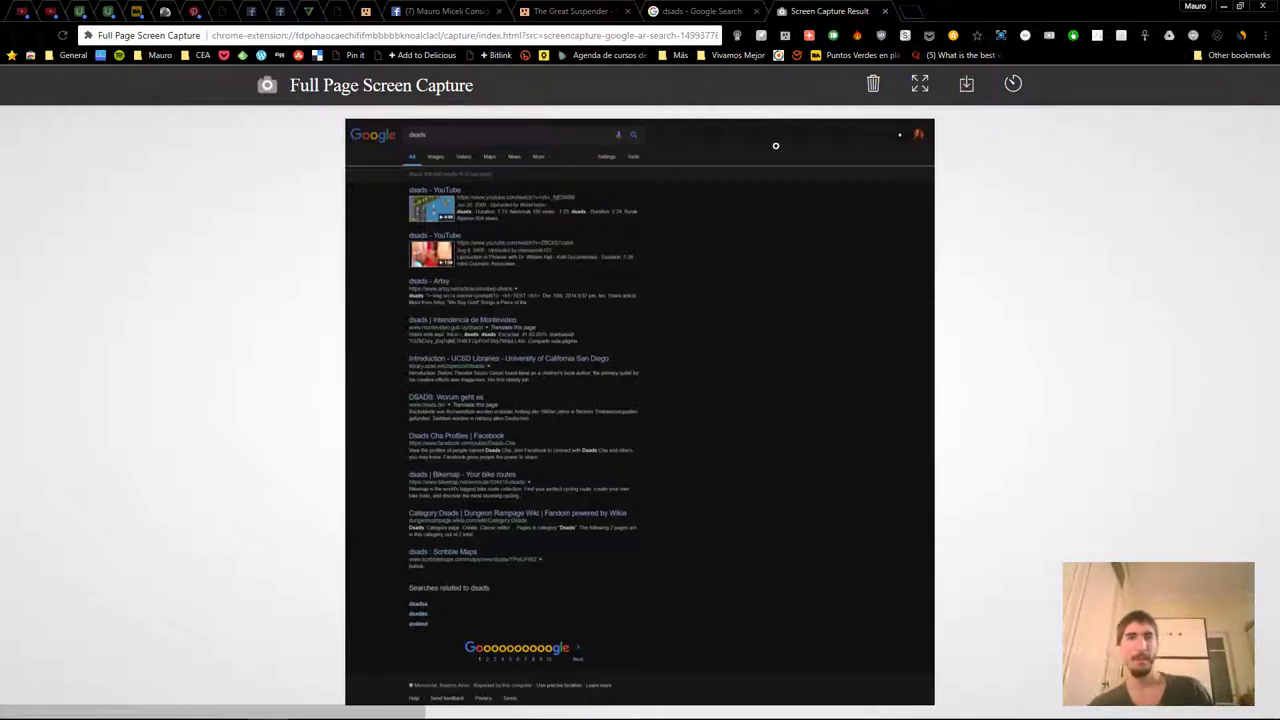
click(886, 12)
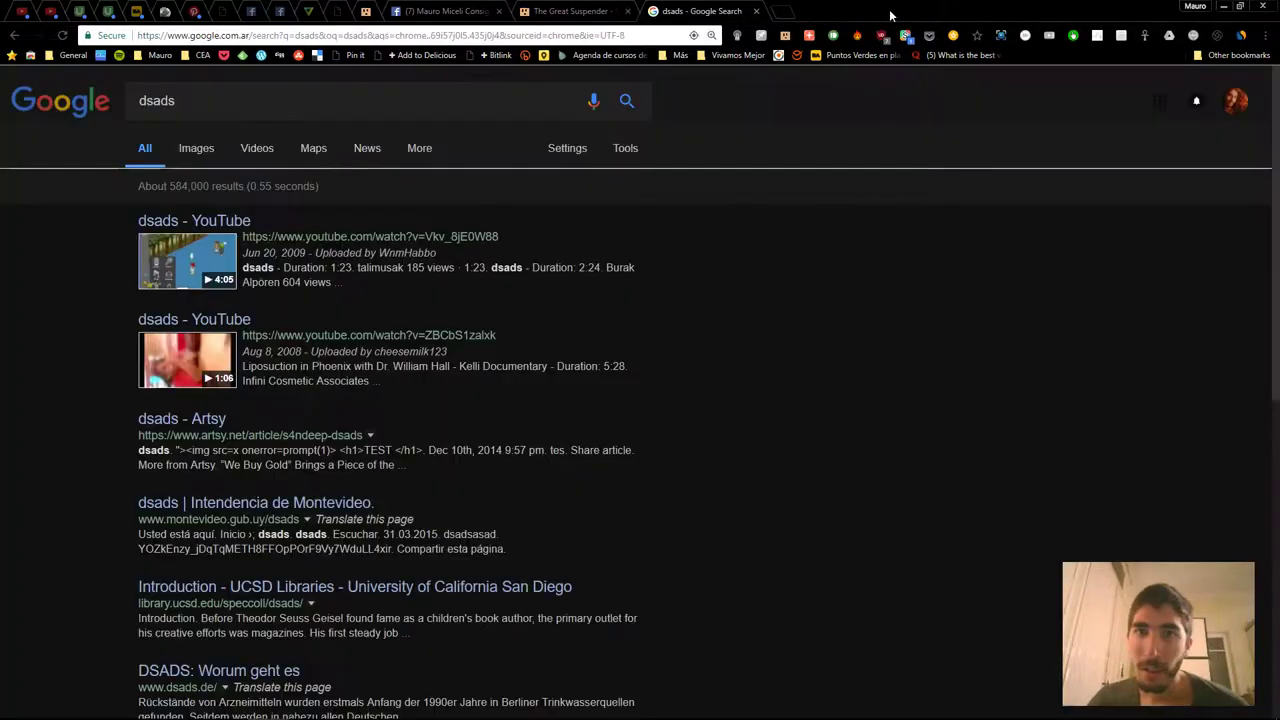
Open the Bitly link management page in the current tab in place of the search results.
click(1265, 35)
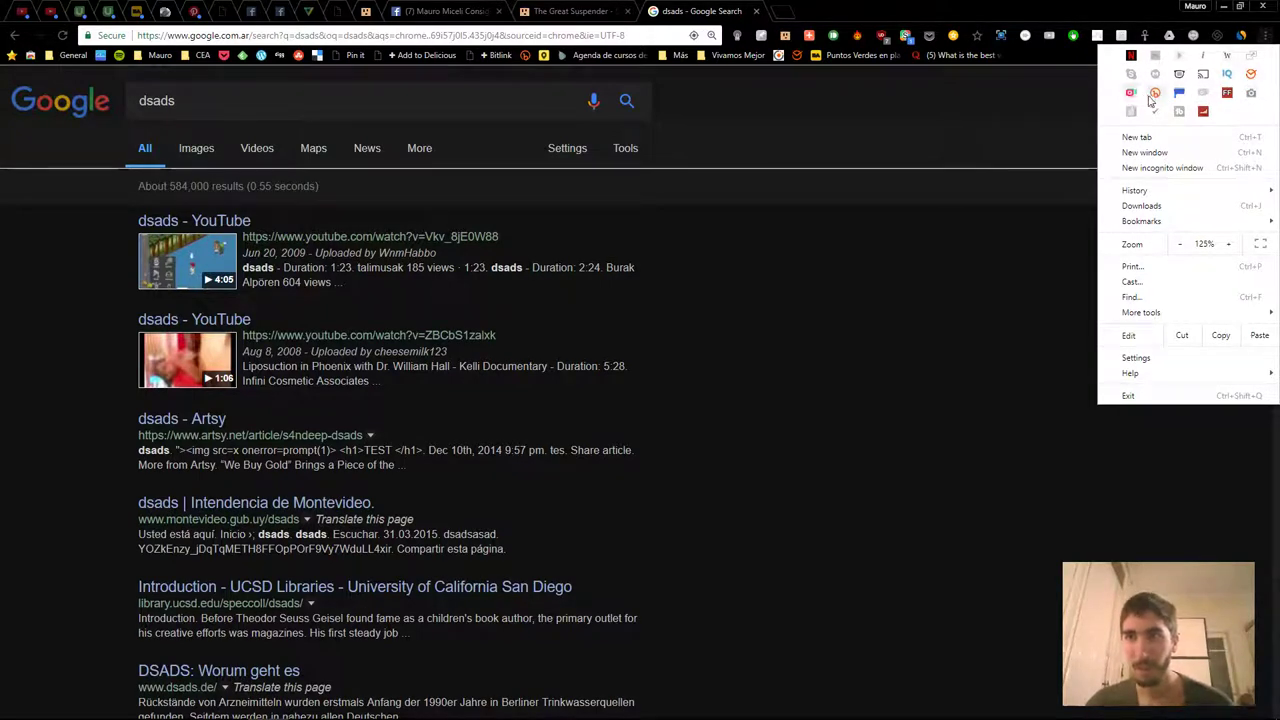
click(520, 37)
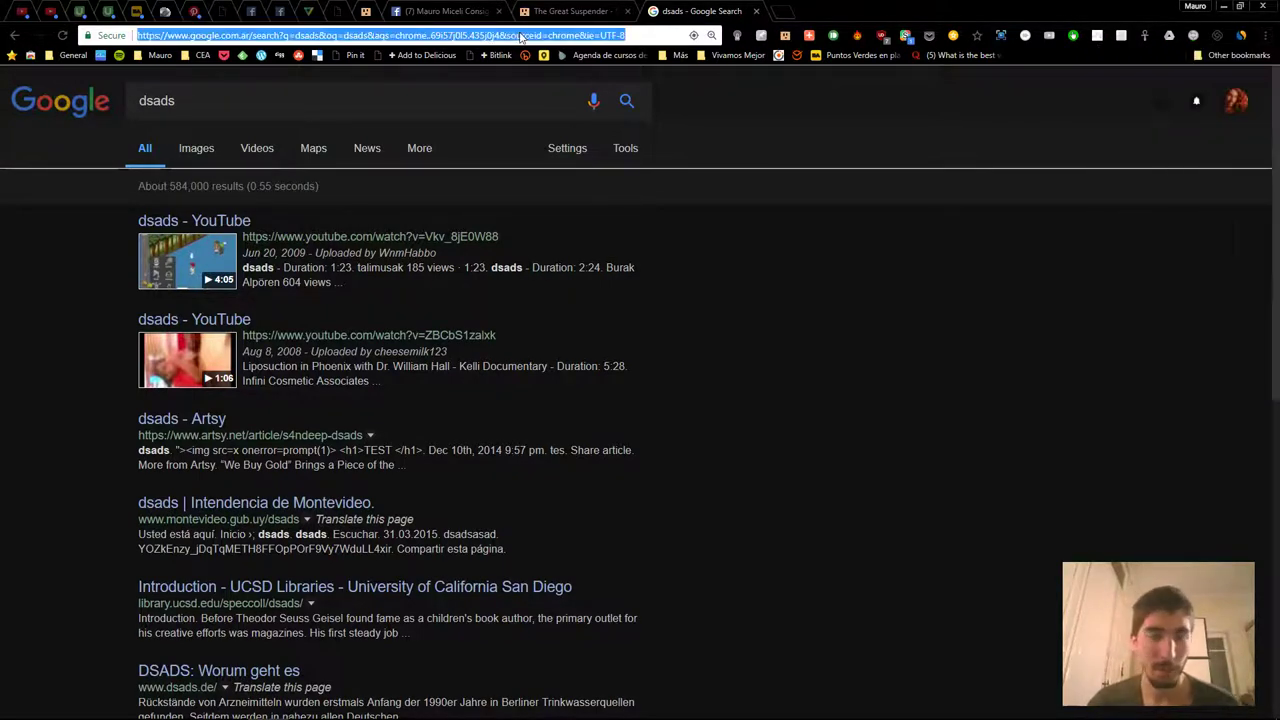
text(bitly)
key(Return)
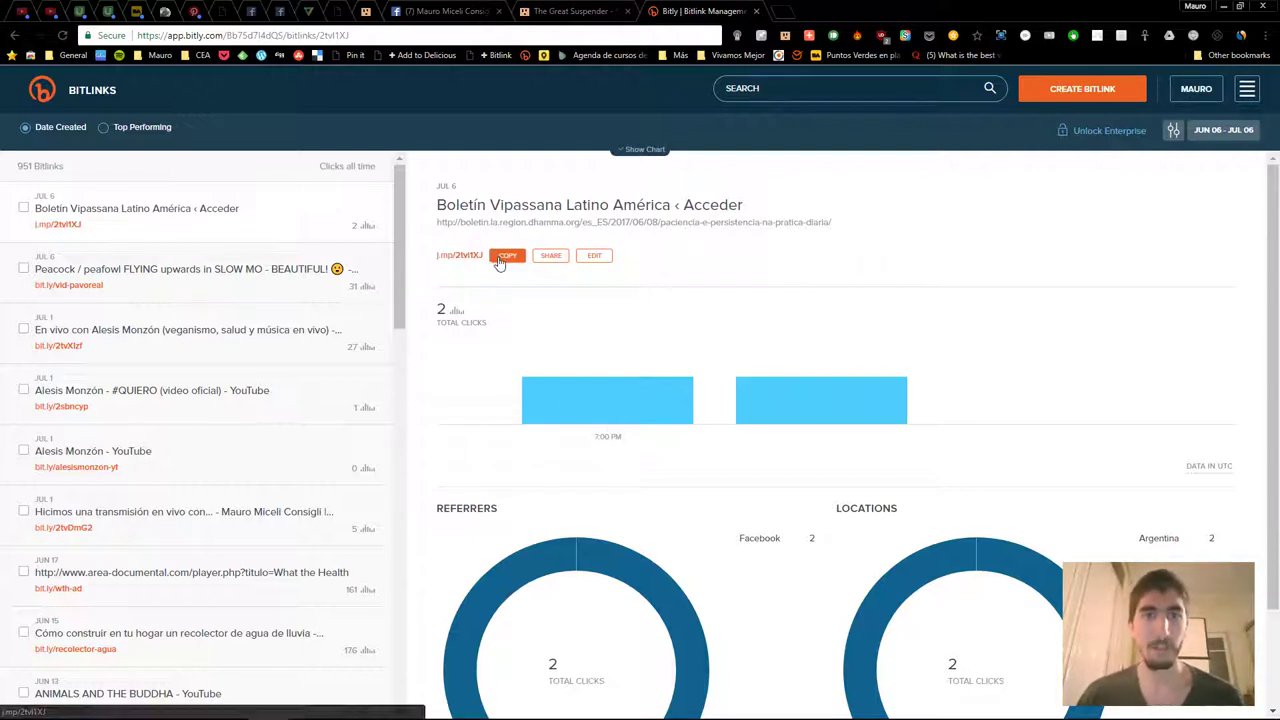
Examine the clicks, referrers and locations of the Boletín Vipassana Latino América link, and close the Bitly tab.
drag(436, 310, 503, 331)
click(503, 331)
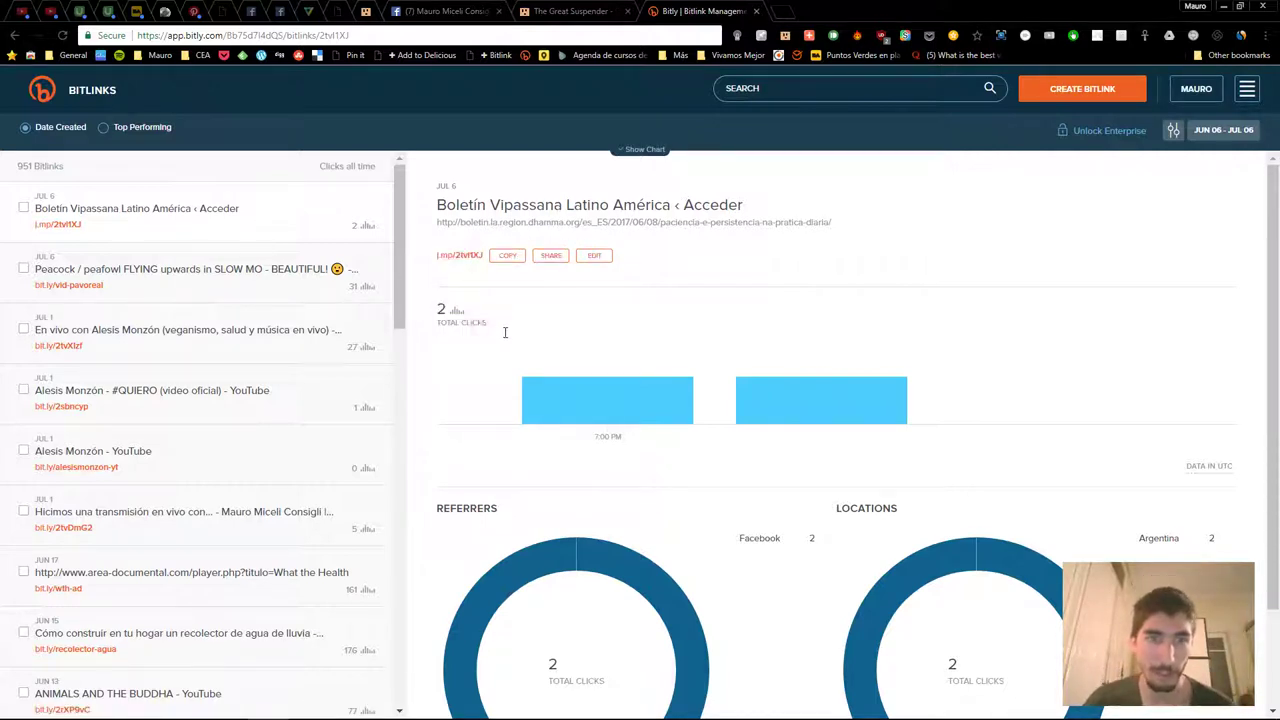
scroll(800, 385, down, 2)
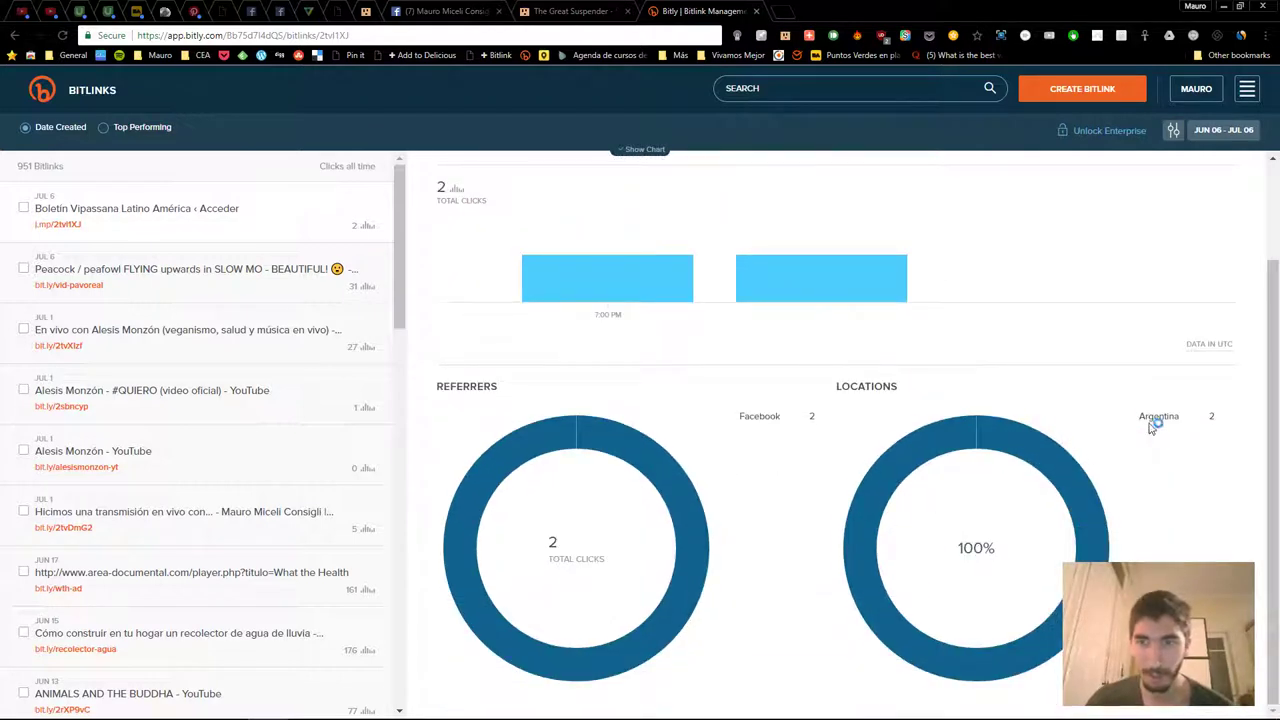
scroll(800, 420, up, 2)
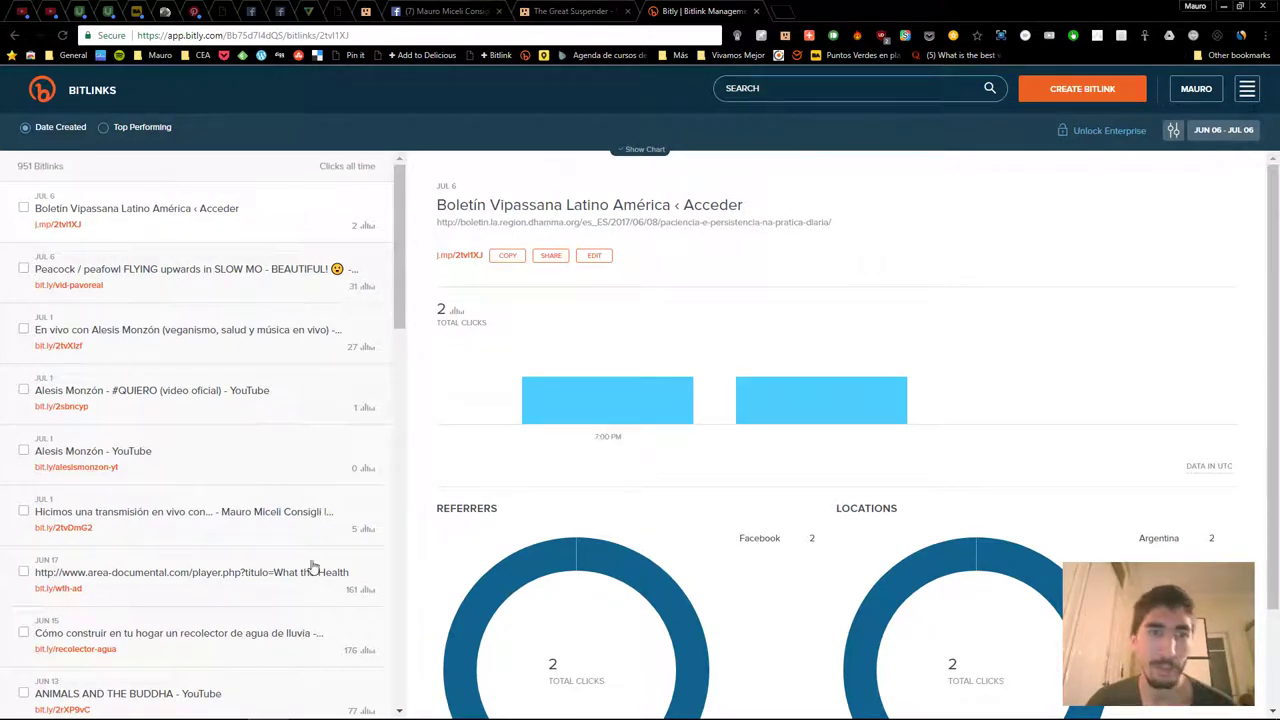
click(757, 12)
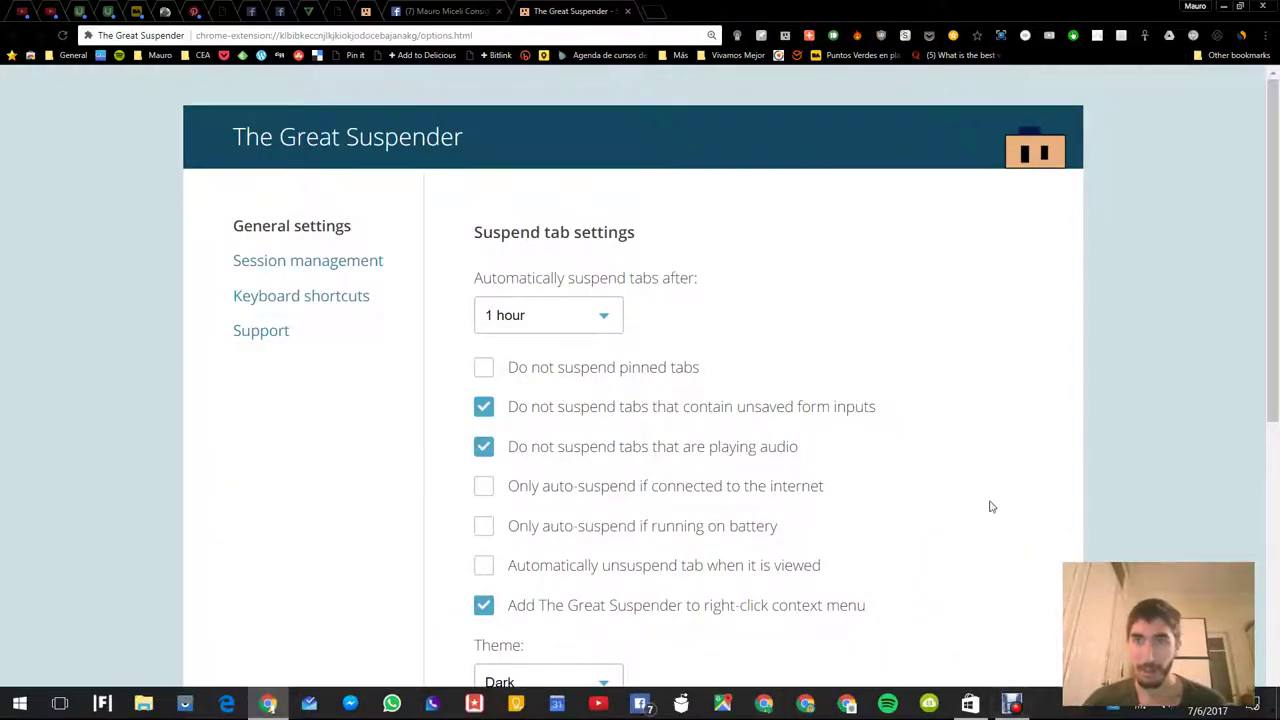
Open the browser settings and go to the On startup section.
click(1264, 36)
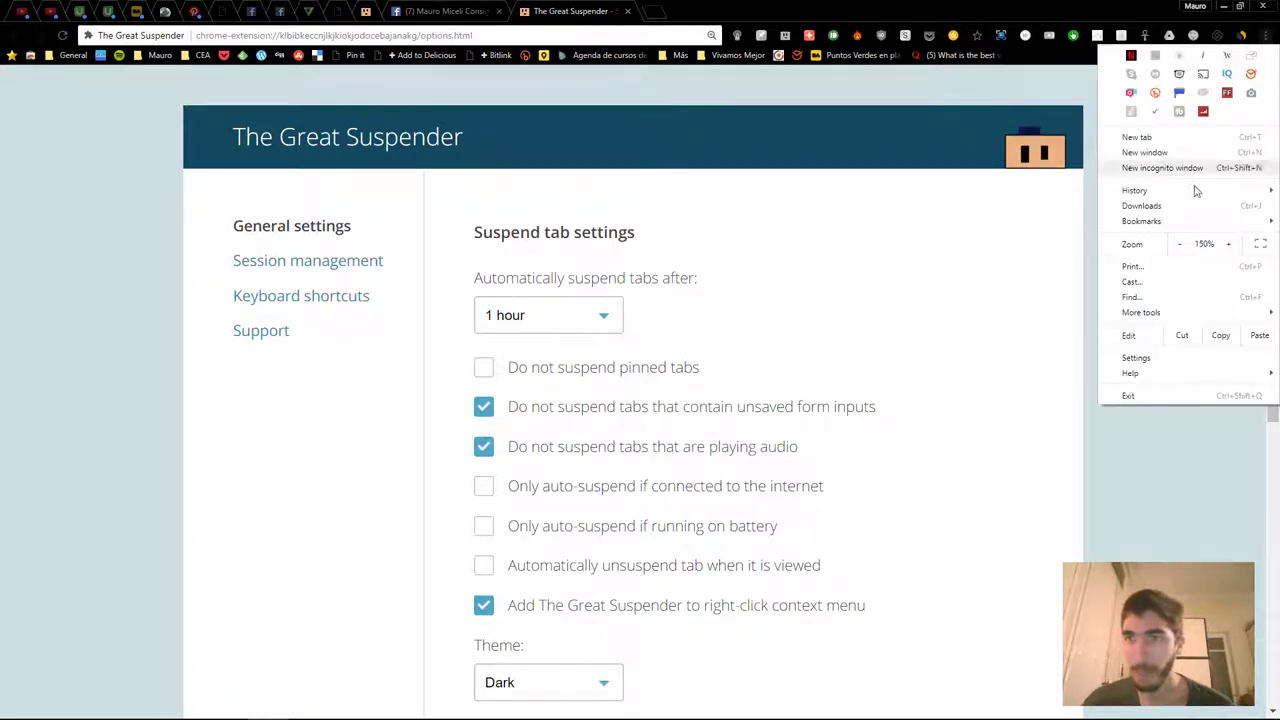
click(1180, 359)
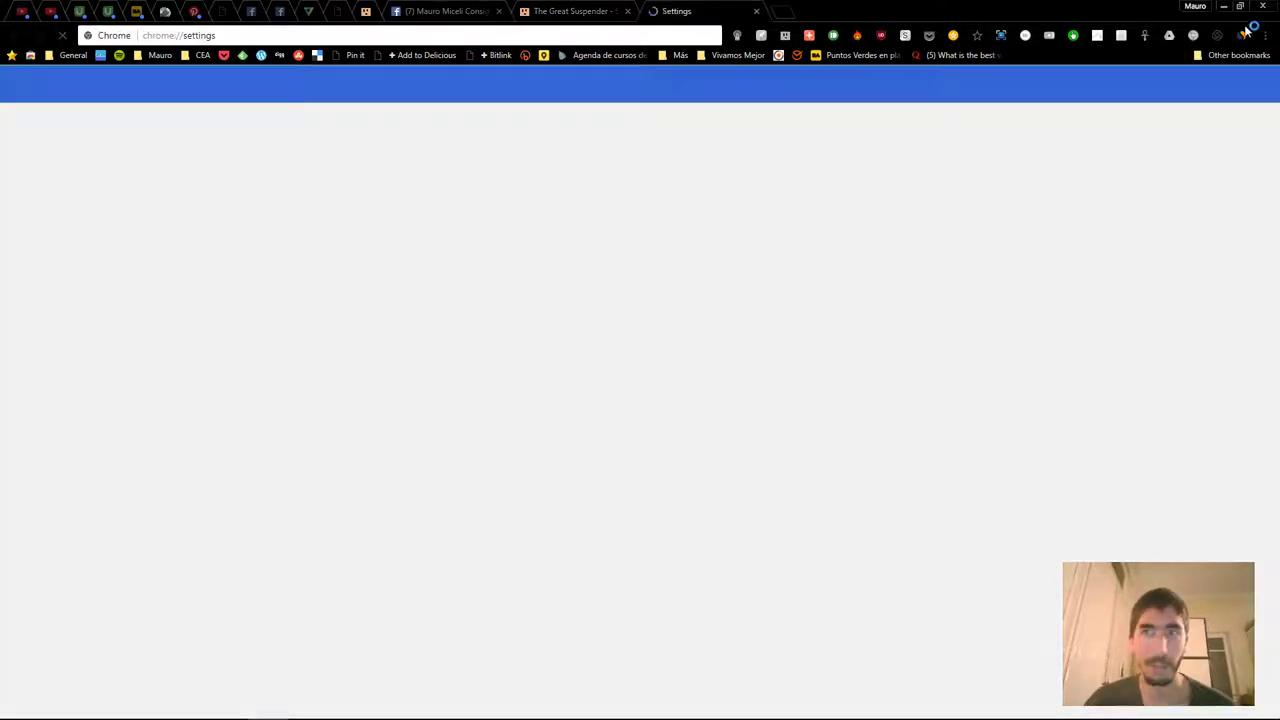
click(1264, 36)
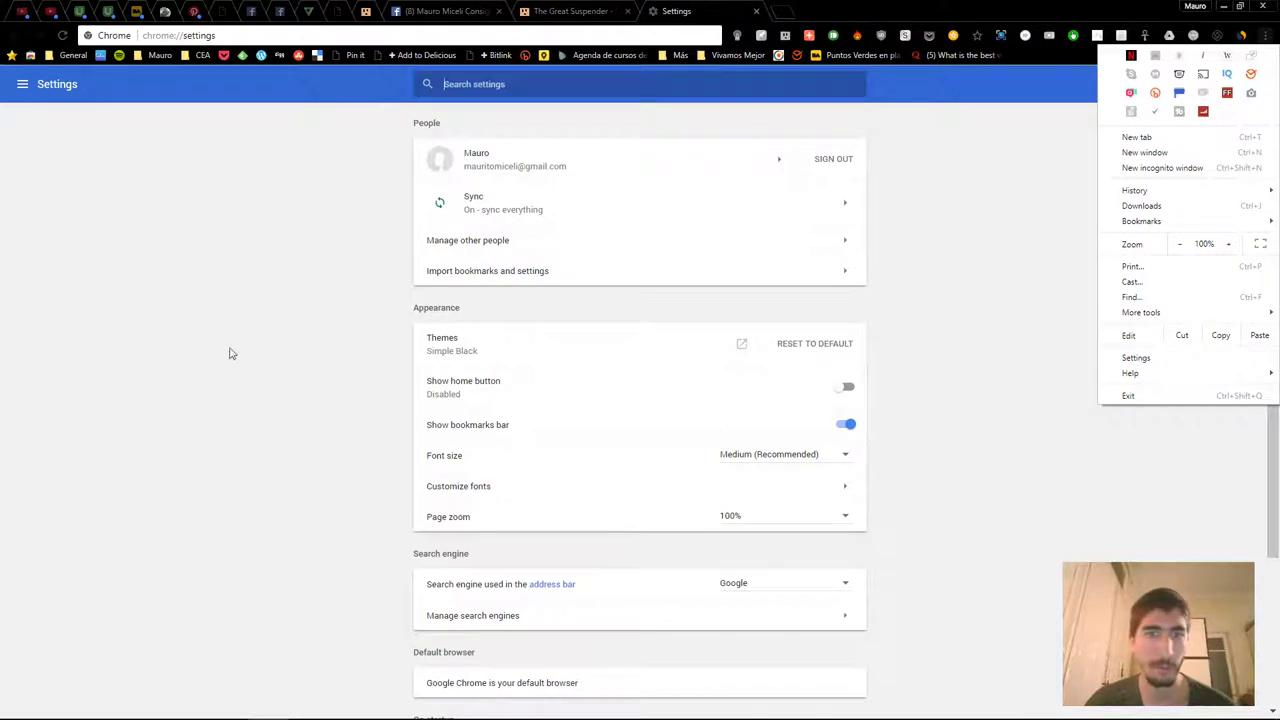
click(177, 365)
click(23, 88)
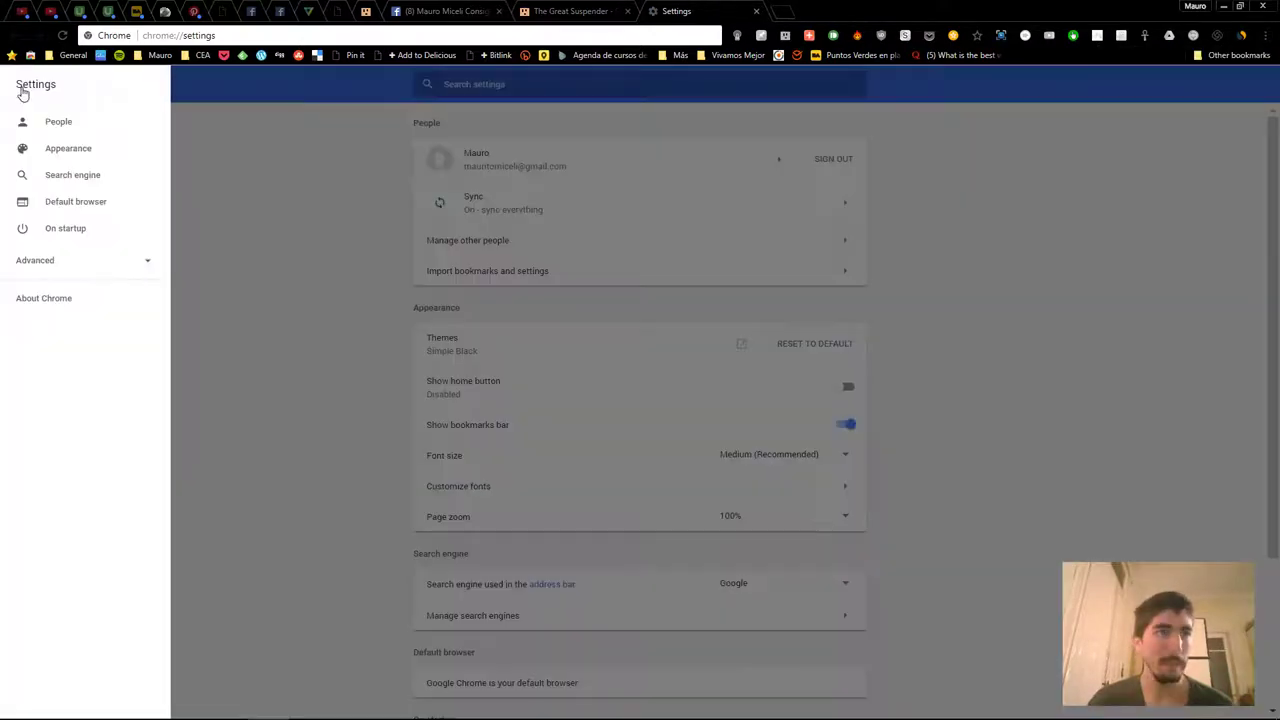
click(215, 186)
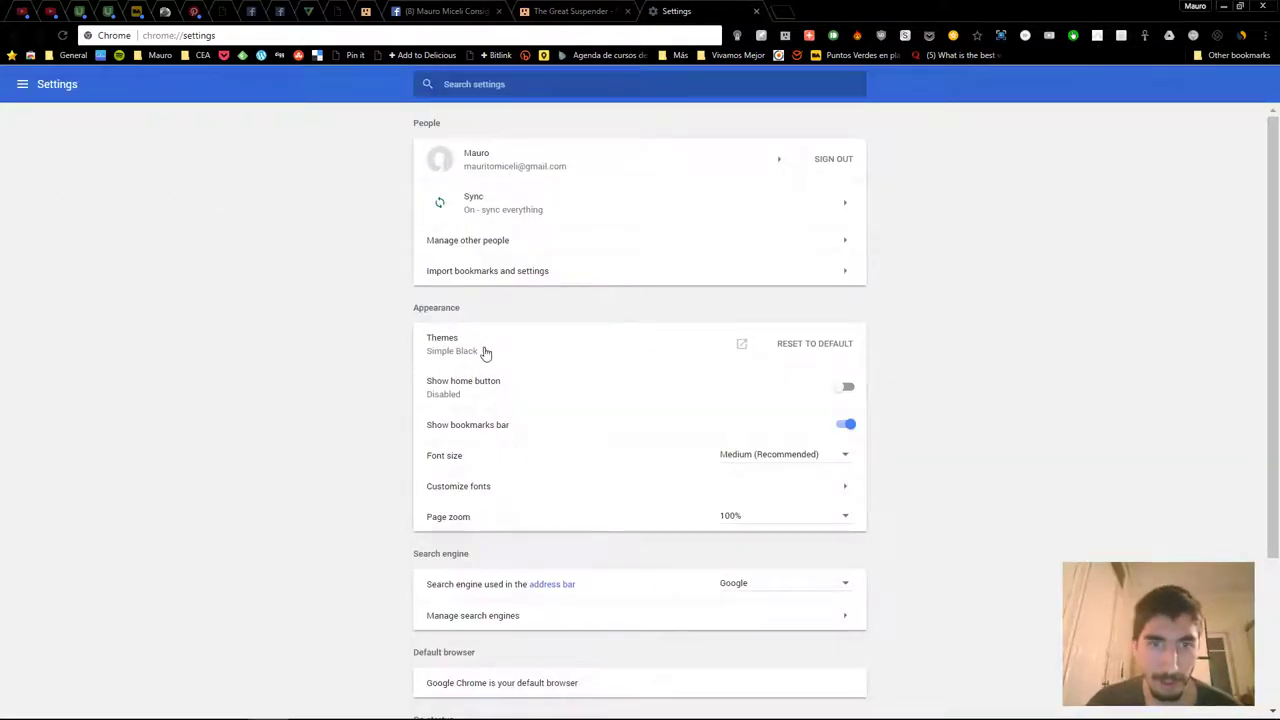
click(21, 88)
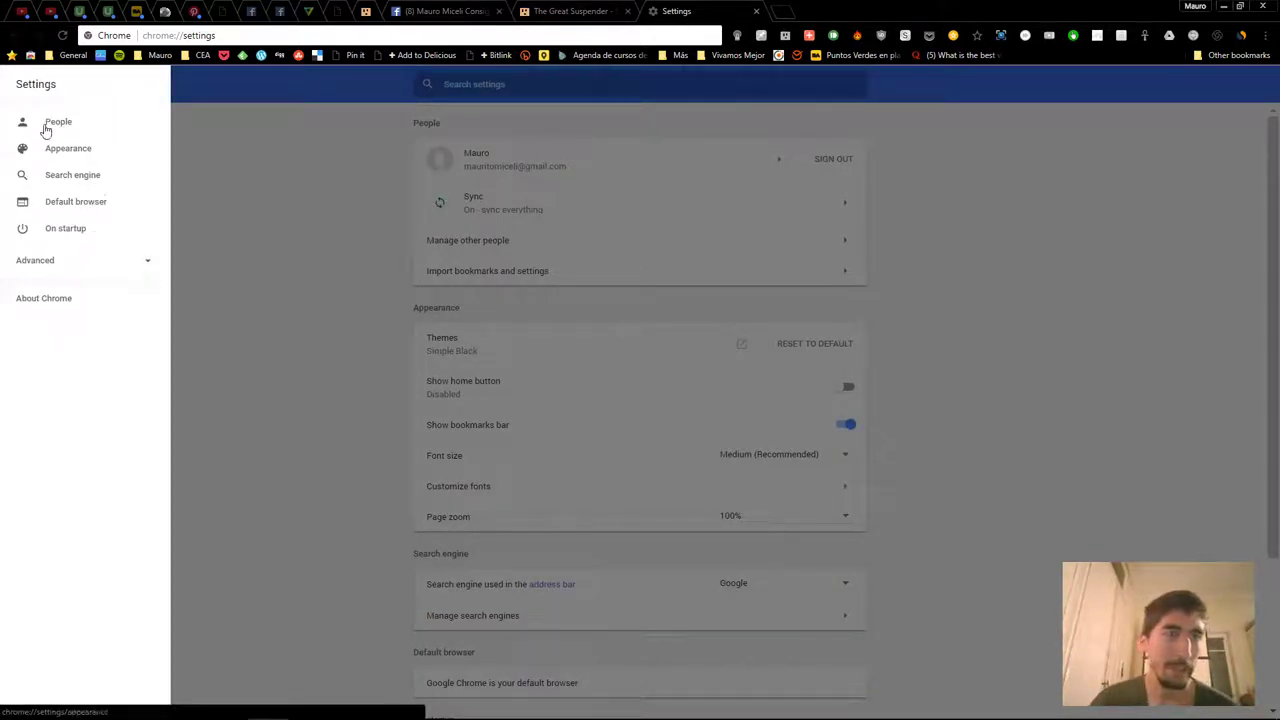
click(92, 229)
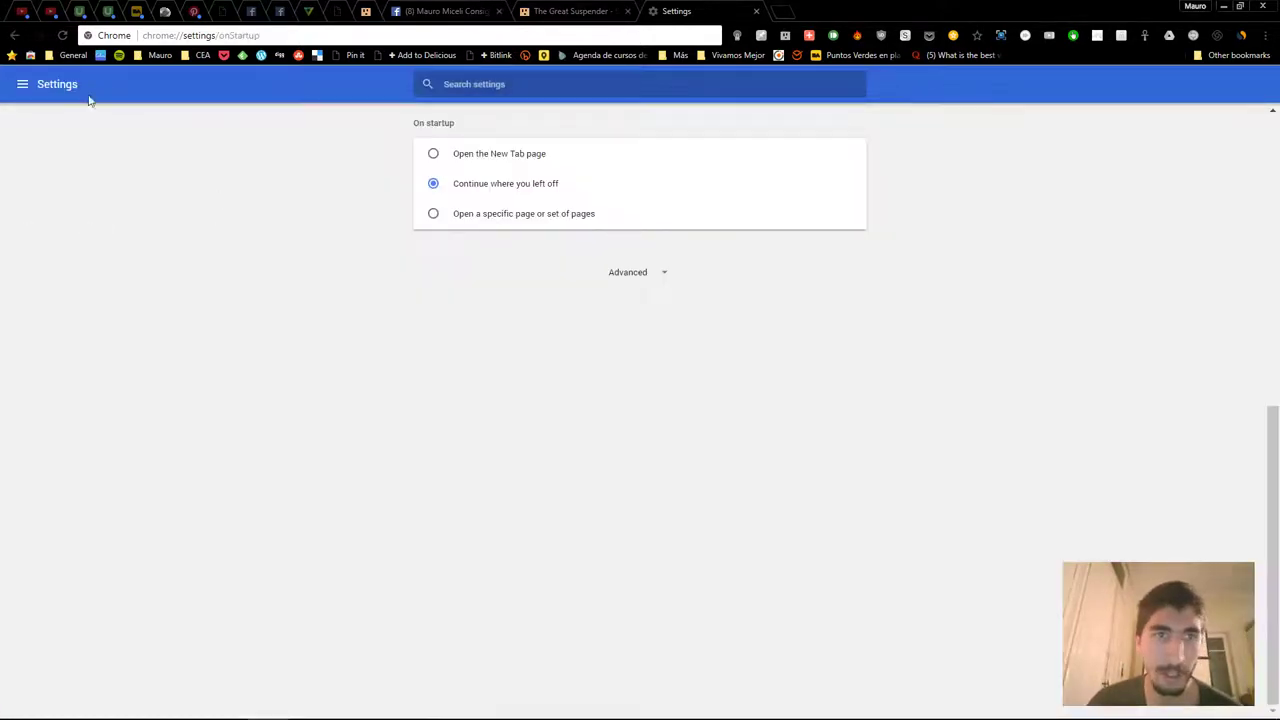
click(22, 84)
click(343, 243)
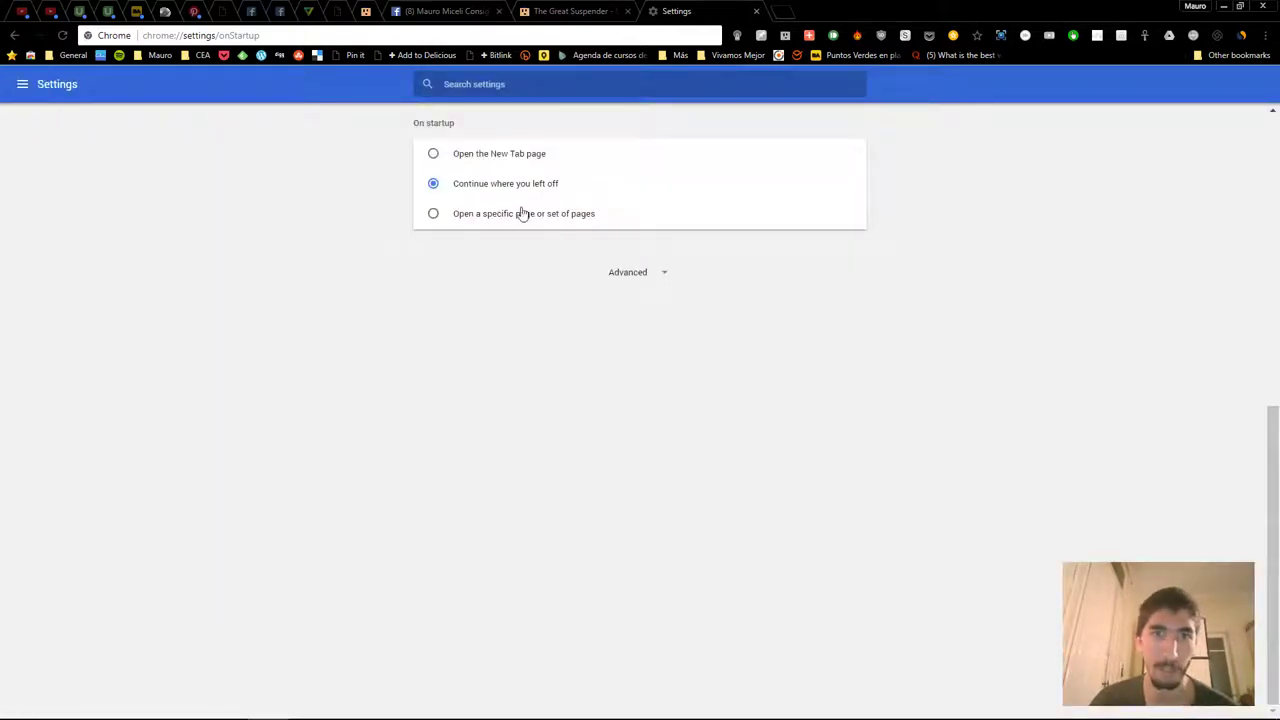
click(20, 86)
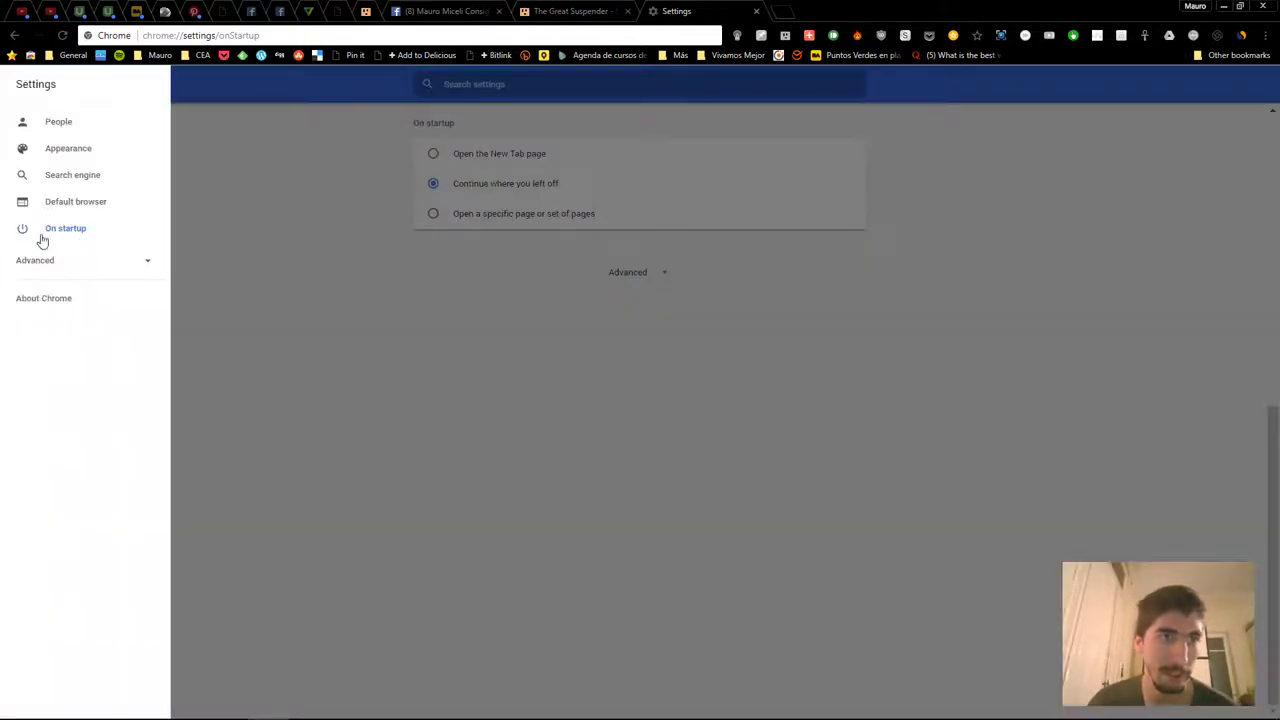
click(447, 304)
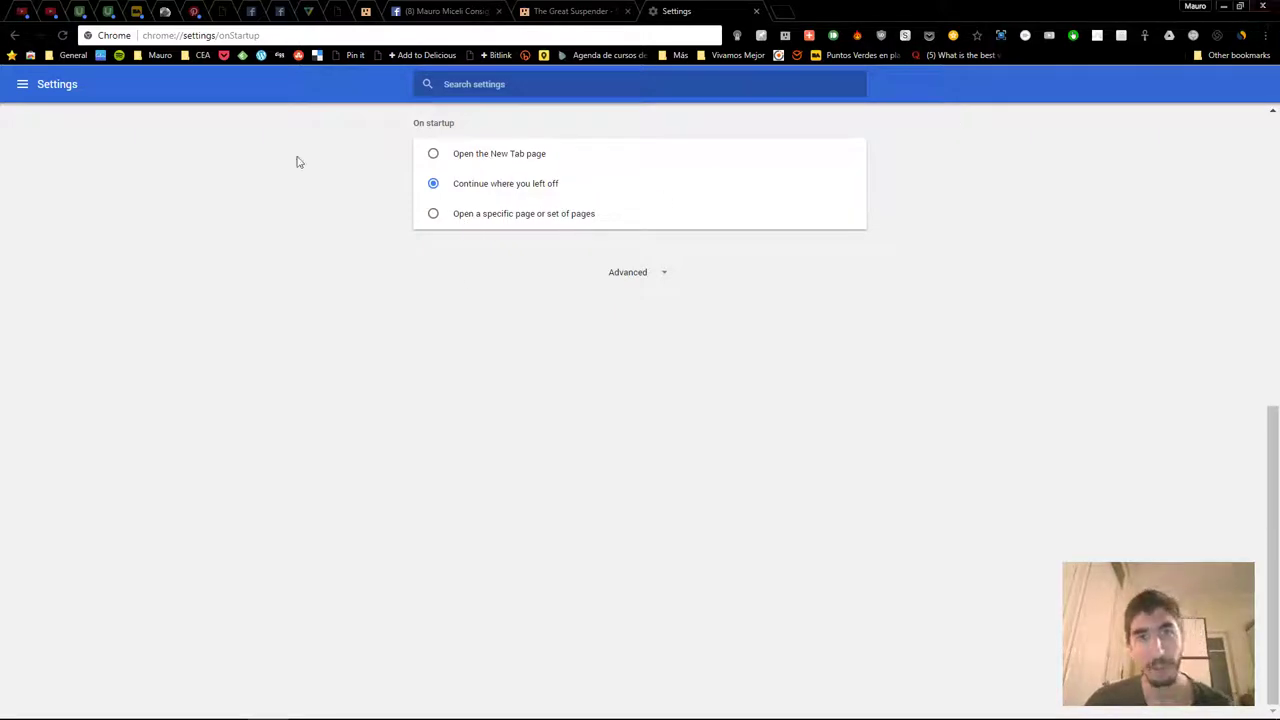
Switch the startup behaviour to opening a specific page or set of pages, and back to Continue where you left off.
click(497, 218)
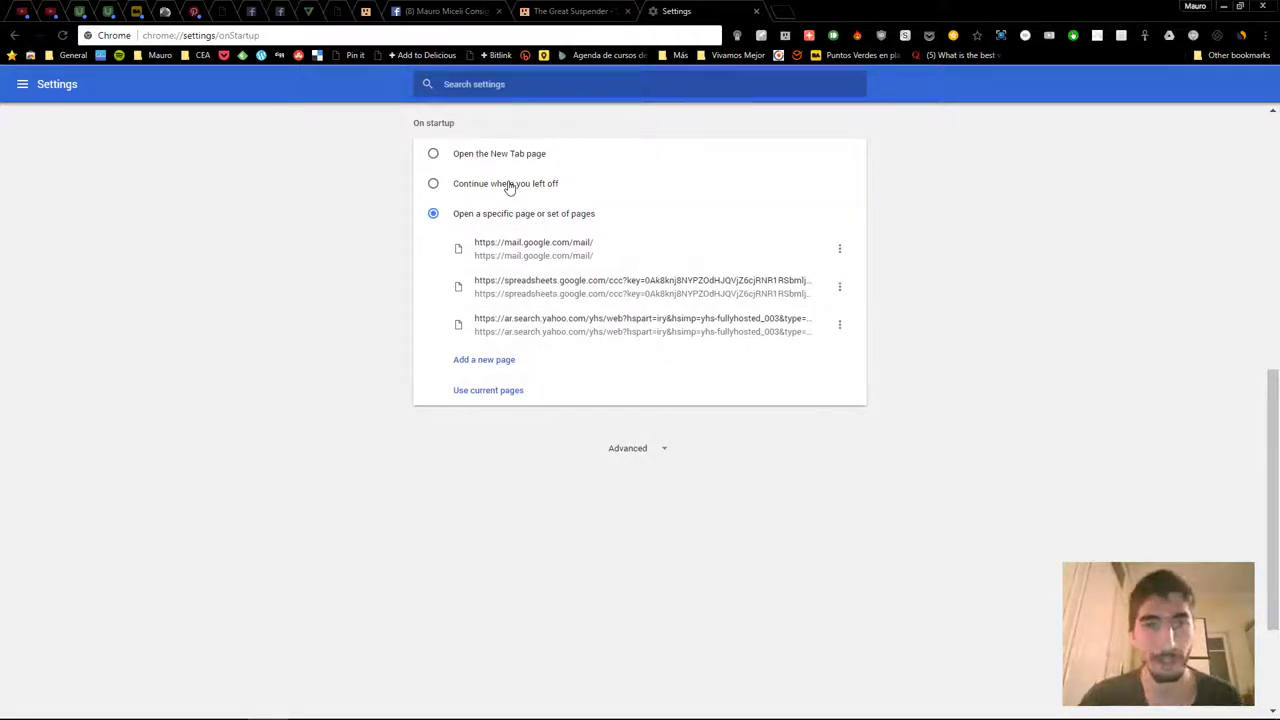
click(509, 188)
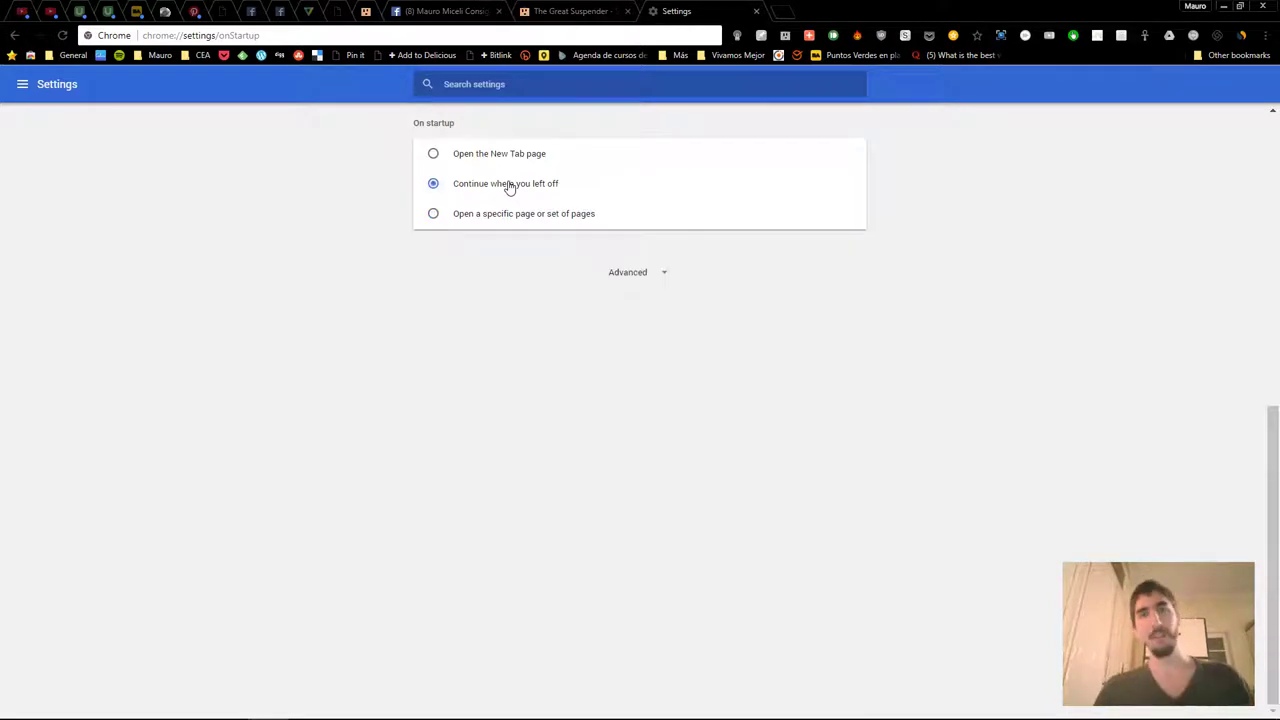
Expand the Advanced settings categories and return to the settings page.
click(22, 85)
click(150, 262)
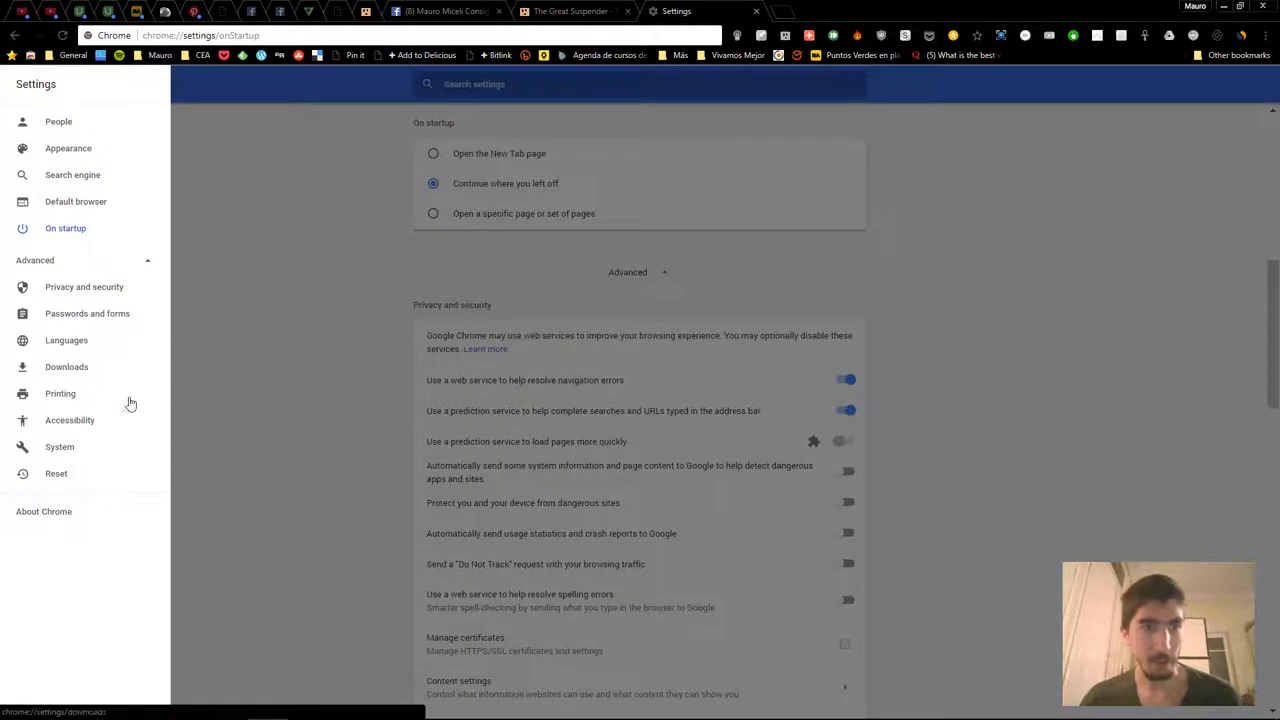
click(369, 440)
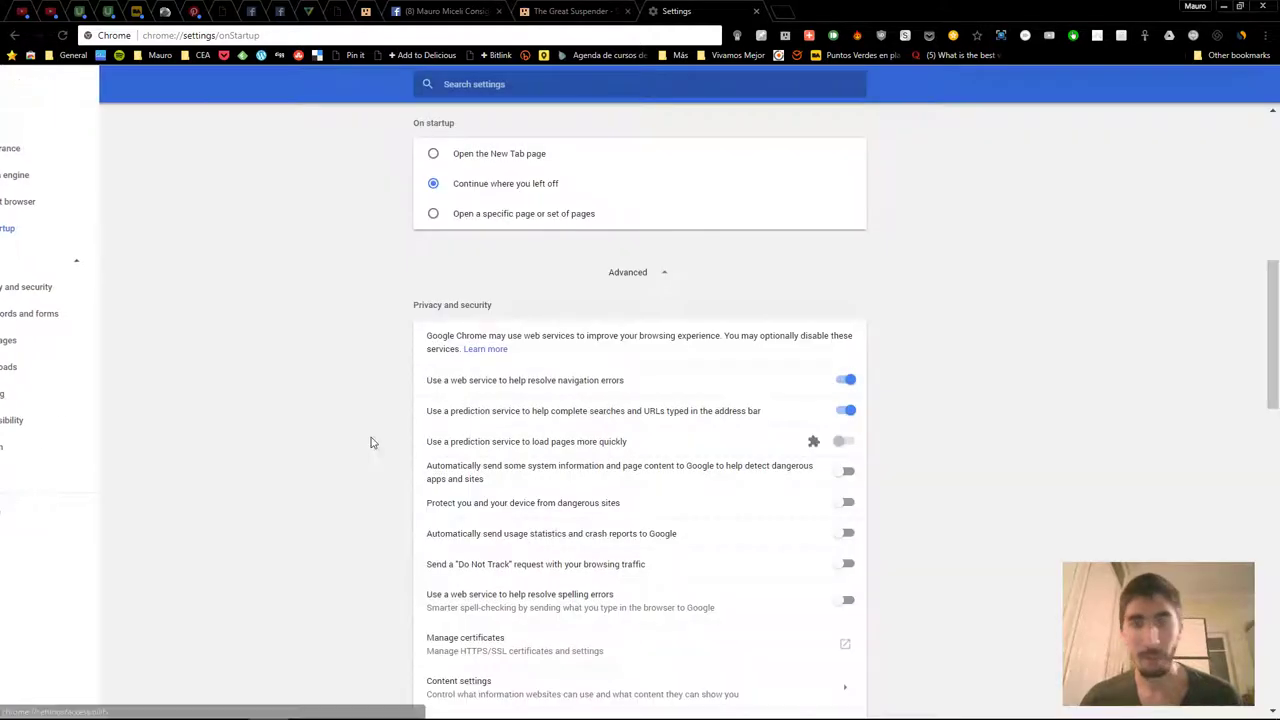
View the list of browser profiles and the contents of the Other bookmarks folder.
click(1196, 7)
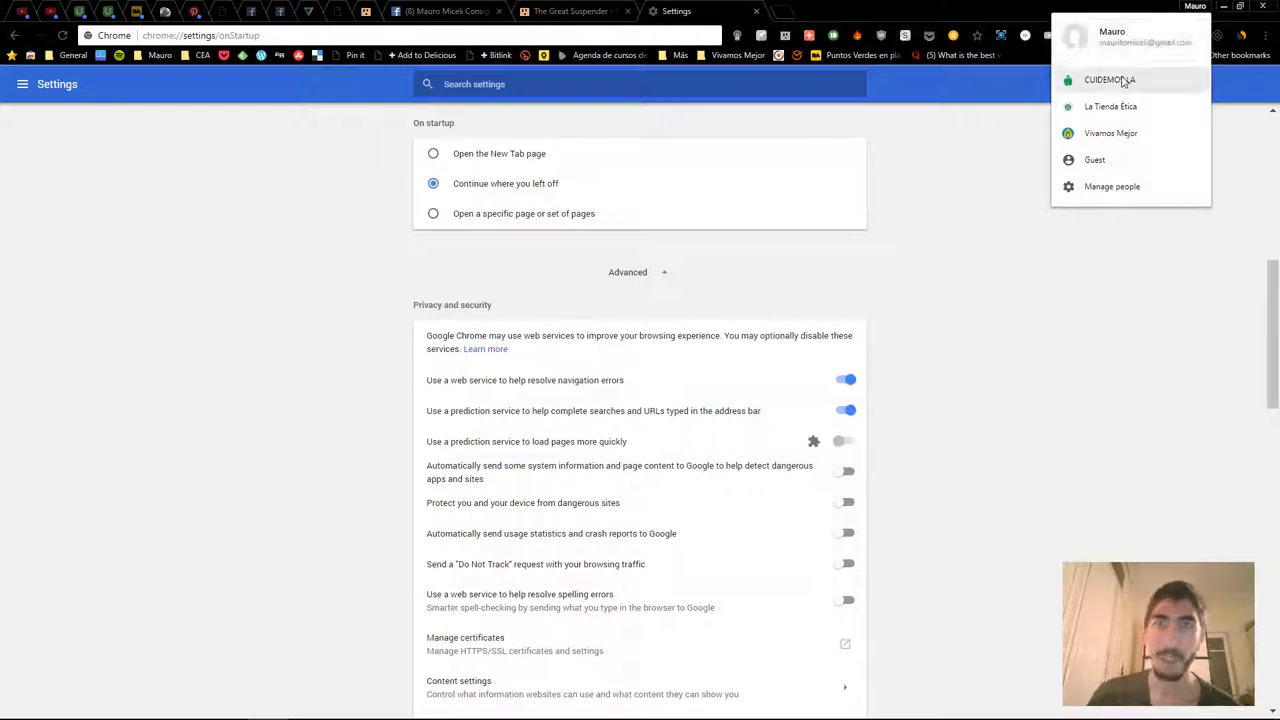
click(1100, 143)
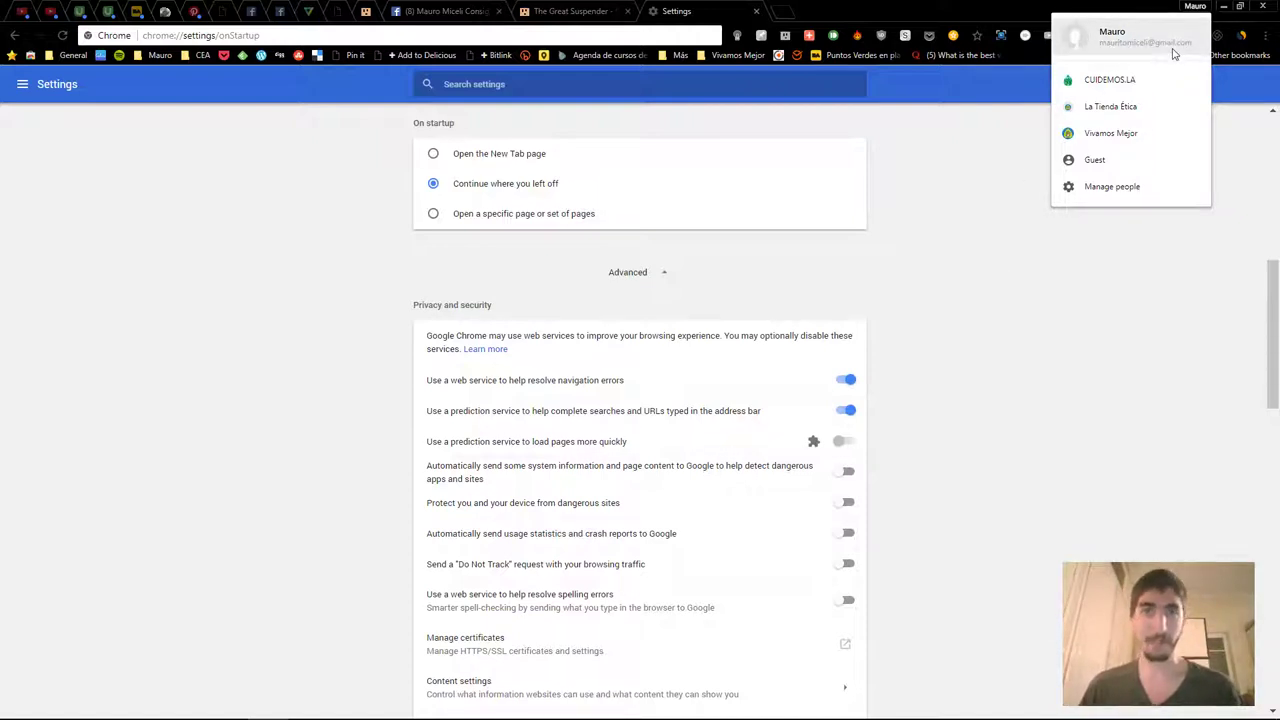
click(975, 148)
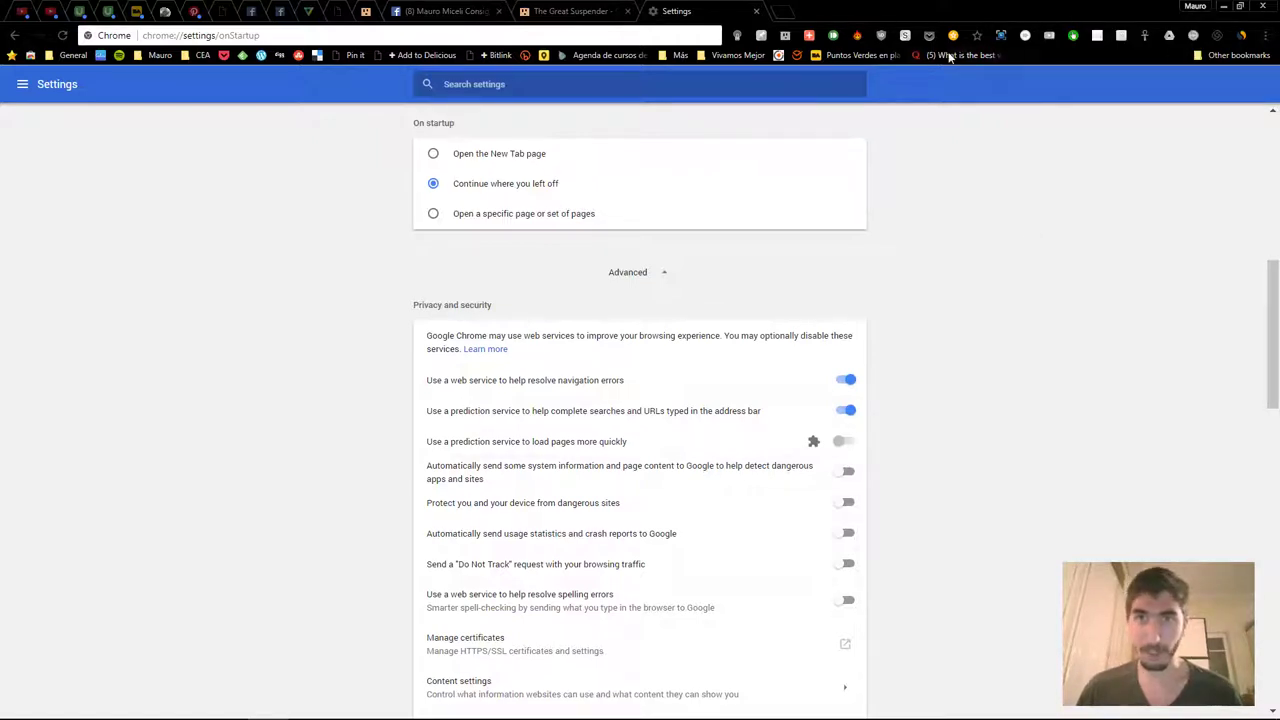
click(1212, 57)
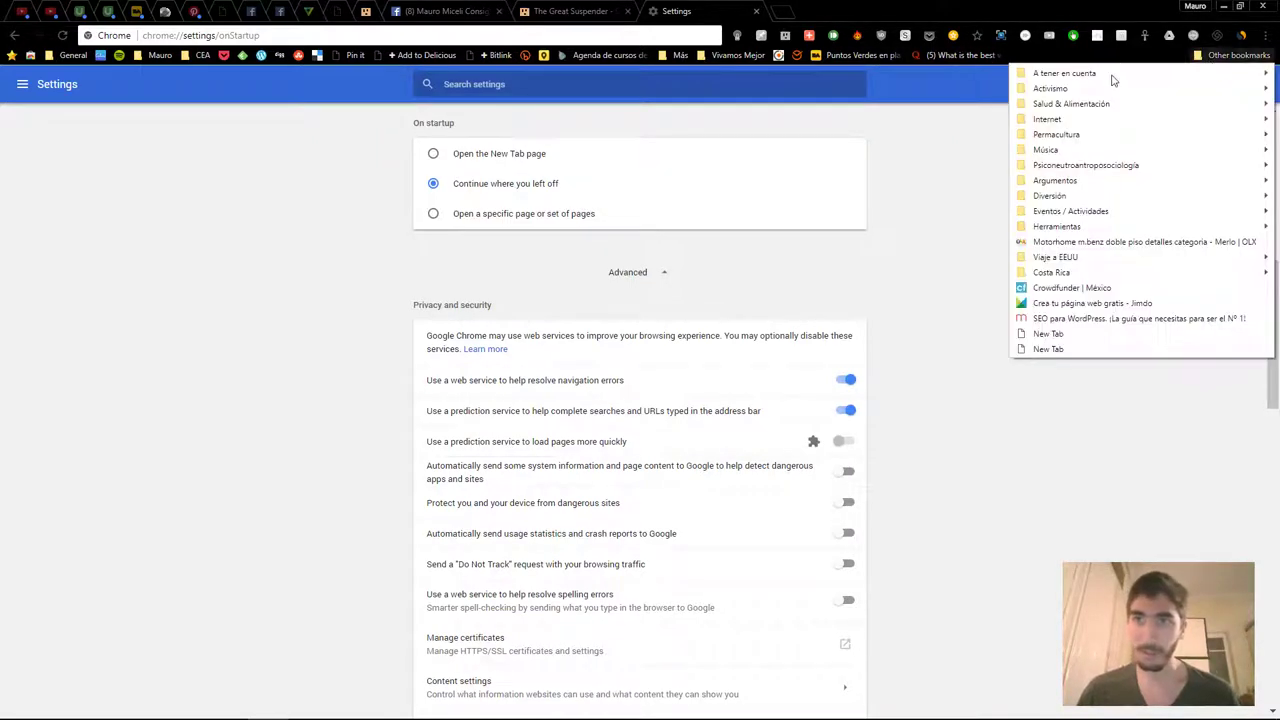
click(1085, 380)
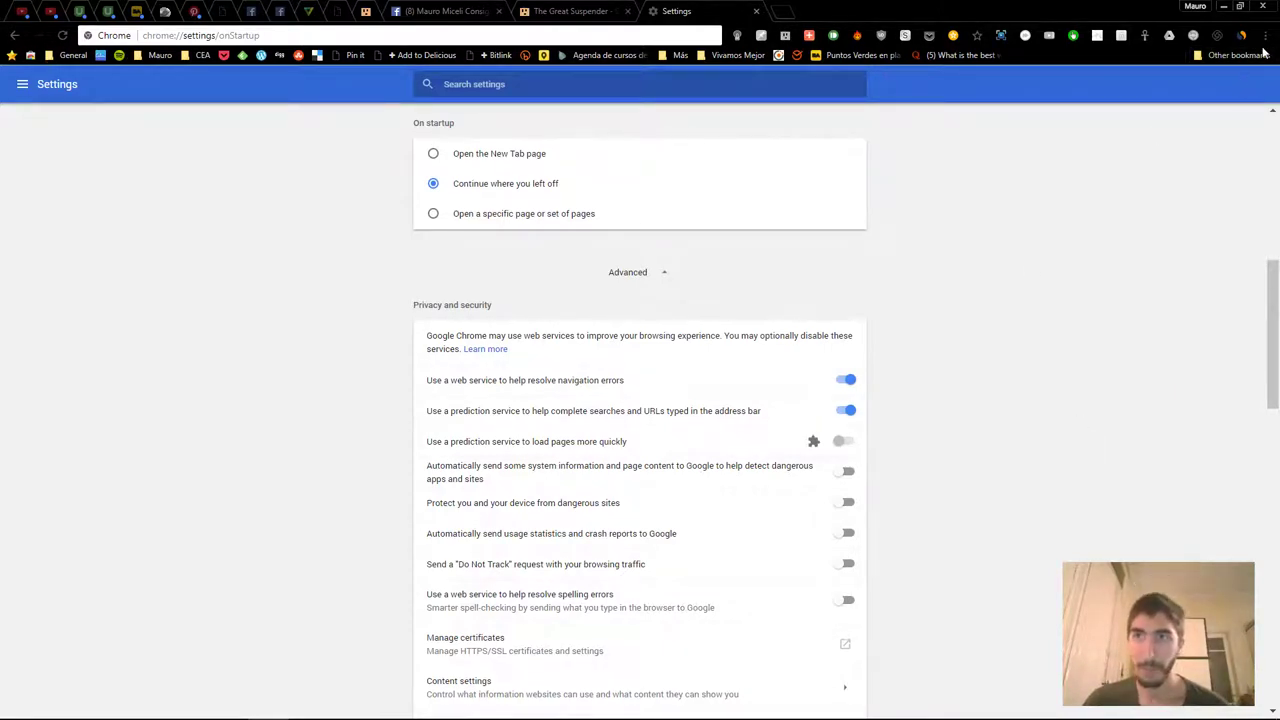
Switch to the open Facebook profile page and view the browser's bookmark options.
click(622, 12)
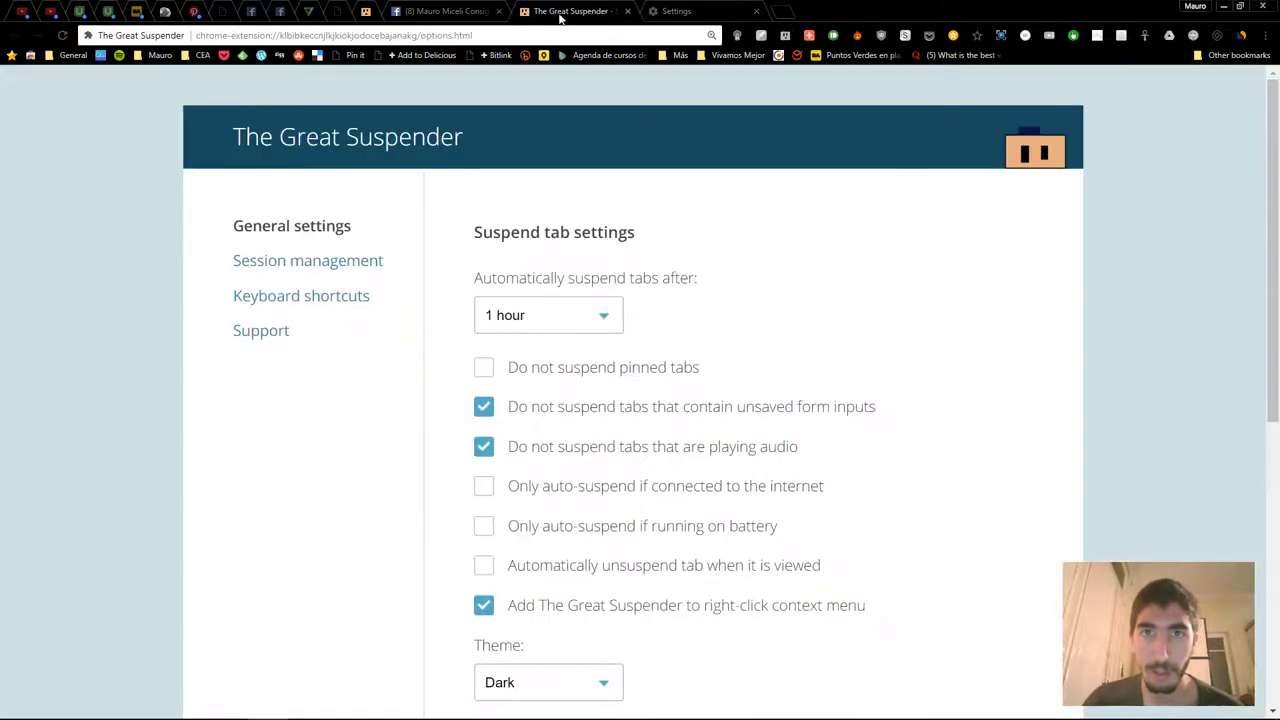
click(465, 11)
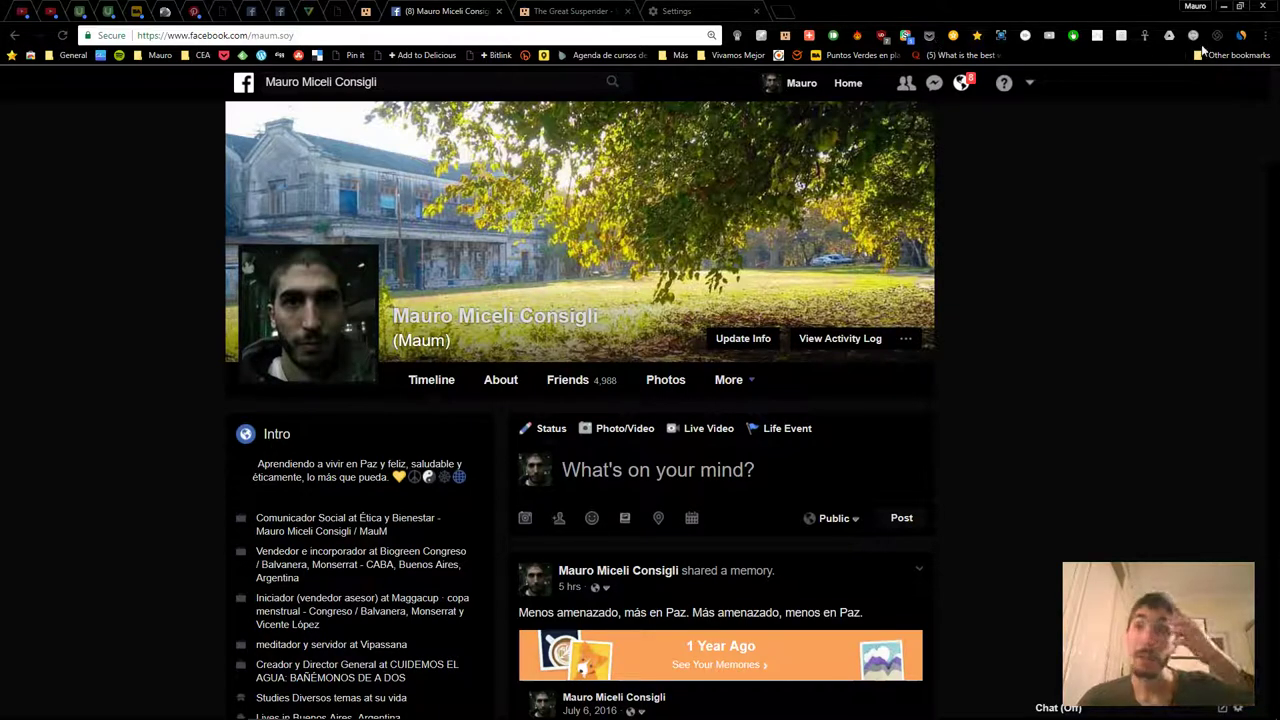
click(1266, 36)
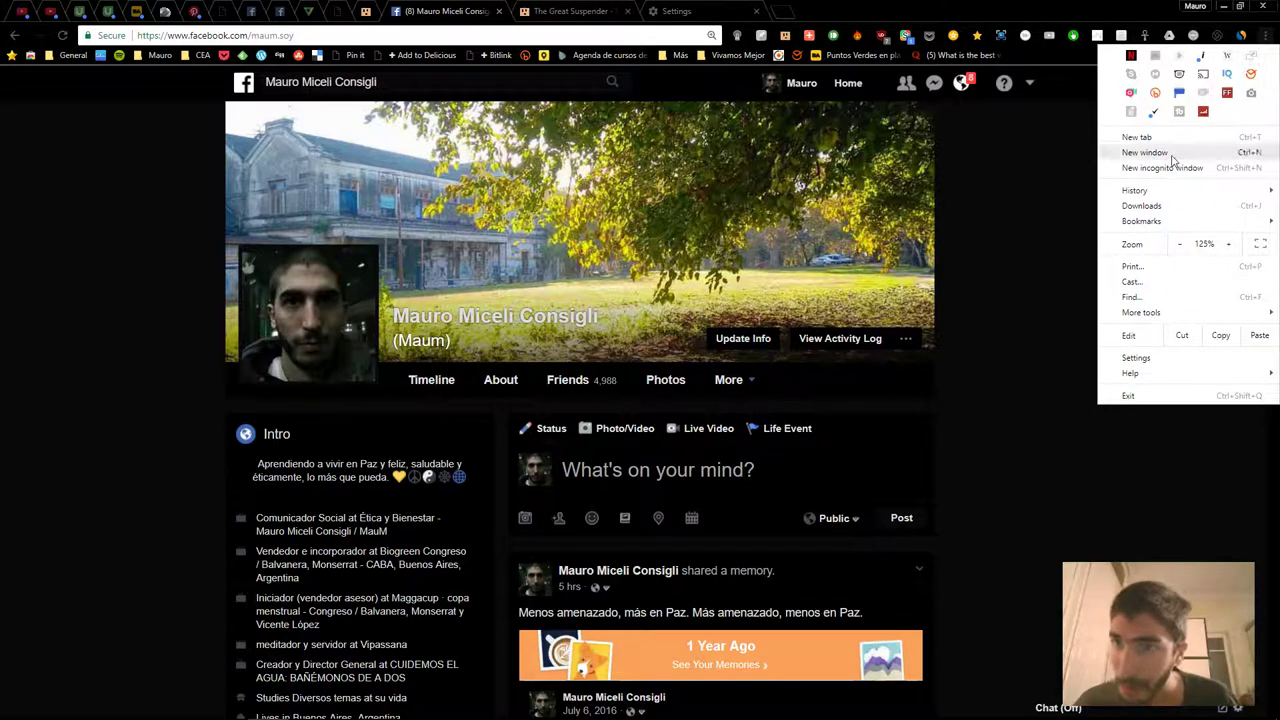
mouse_move(1199, 224)
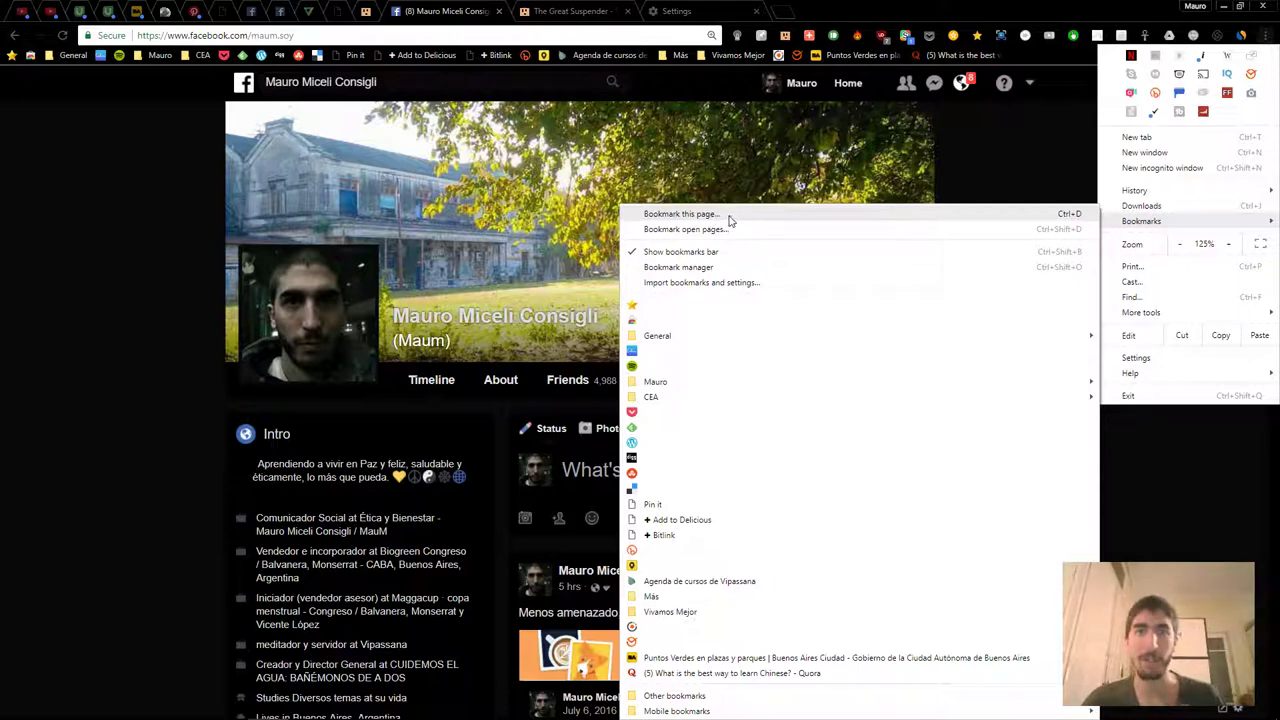
click(82, 246)
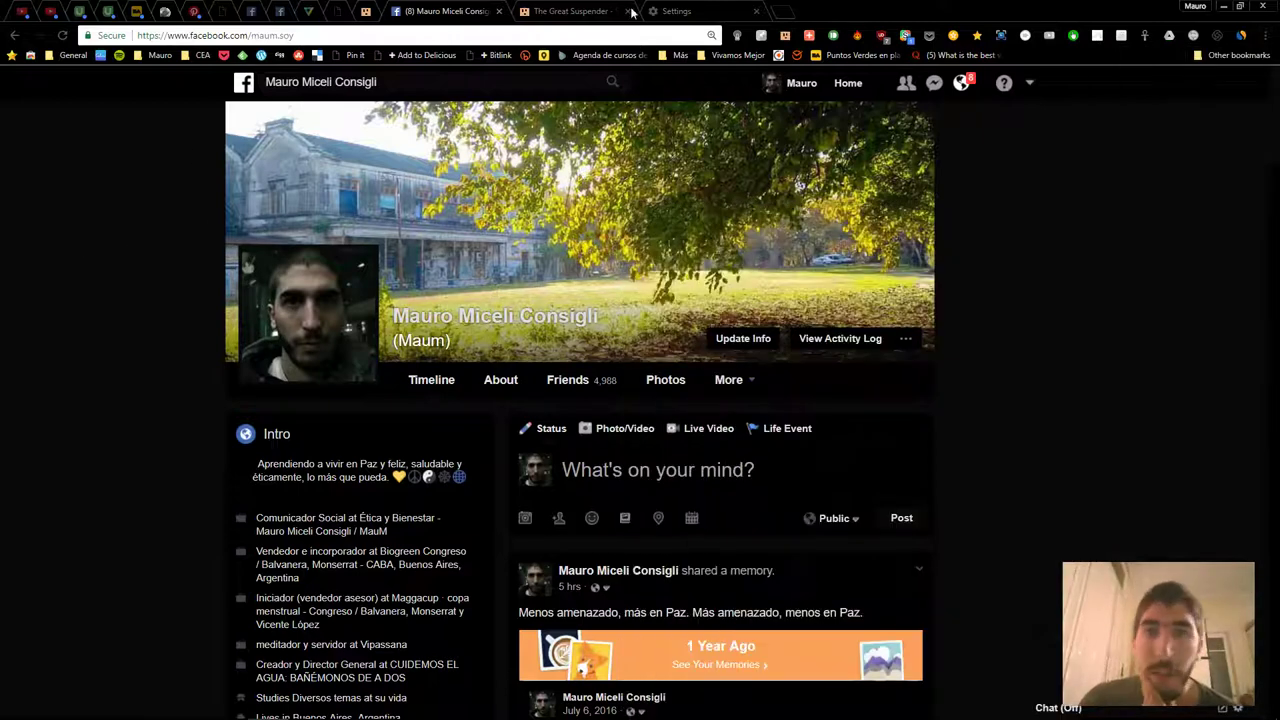
Open a new tab, hide the bookmarks bar and compare the Facebook page with the new tab page.
click(785, 12)
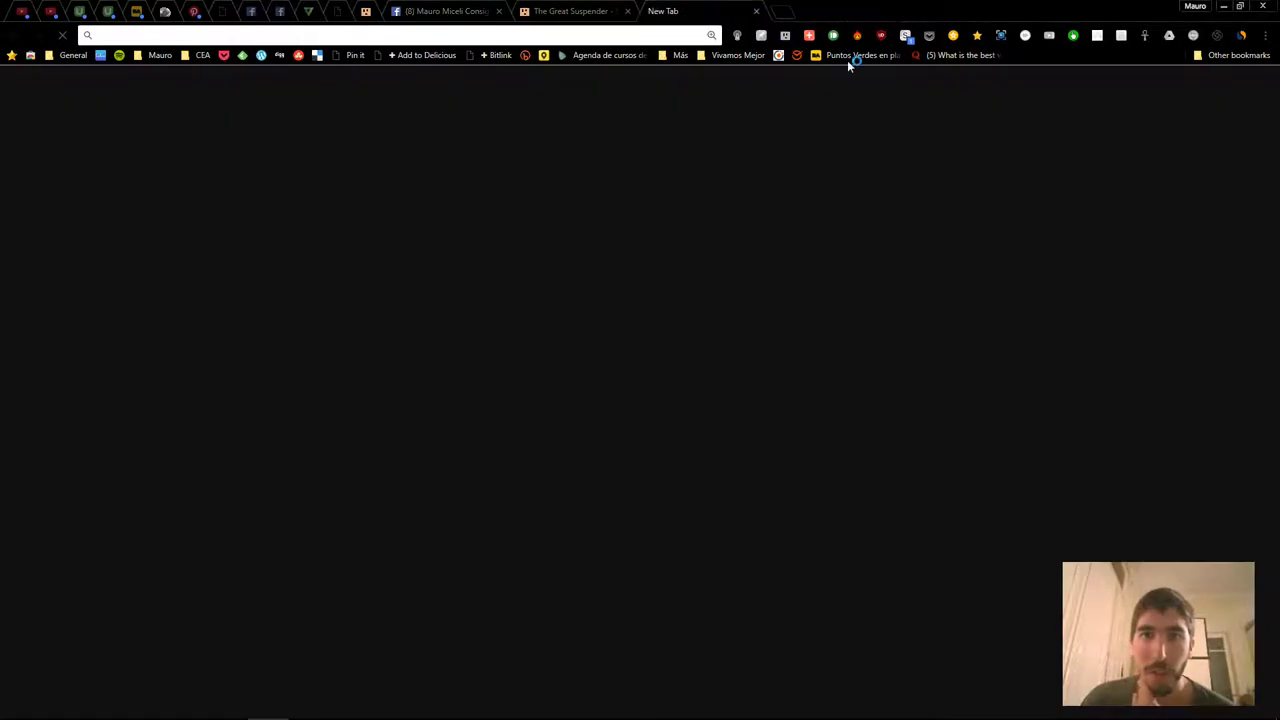
right_click(1034, 57)
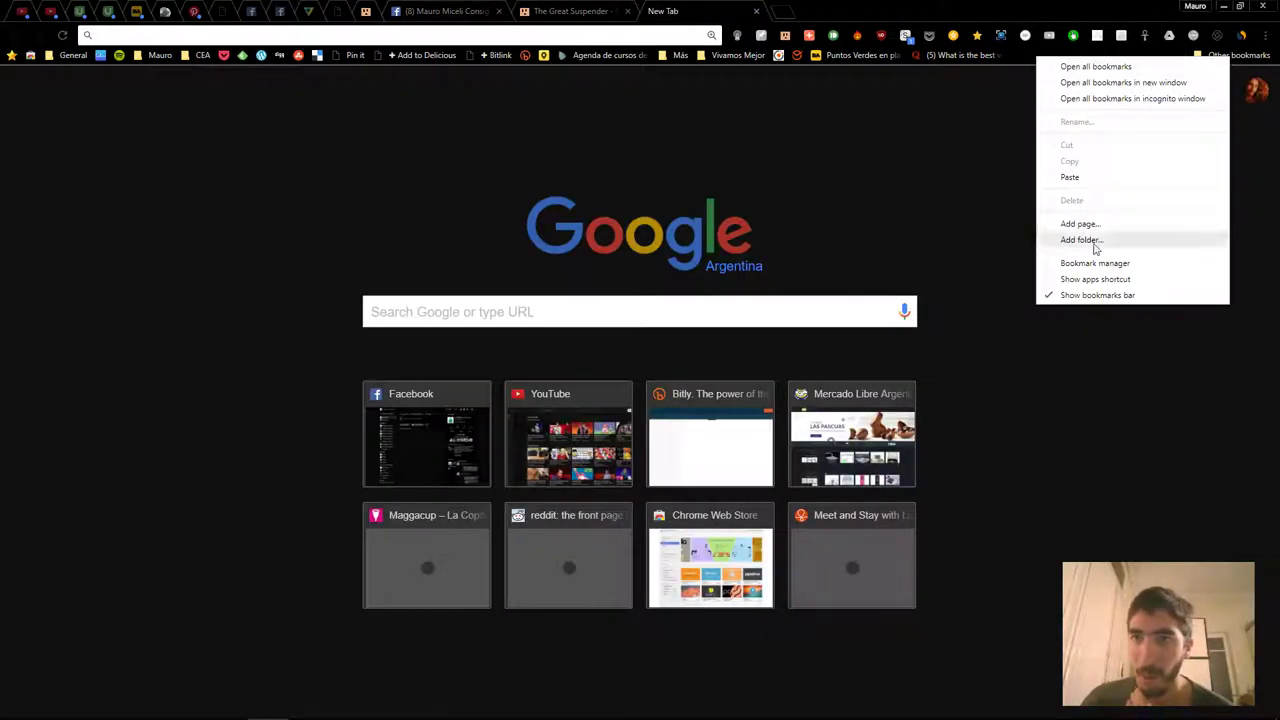
click(1111, 296)
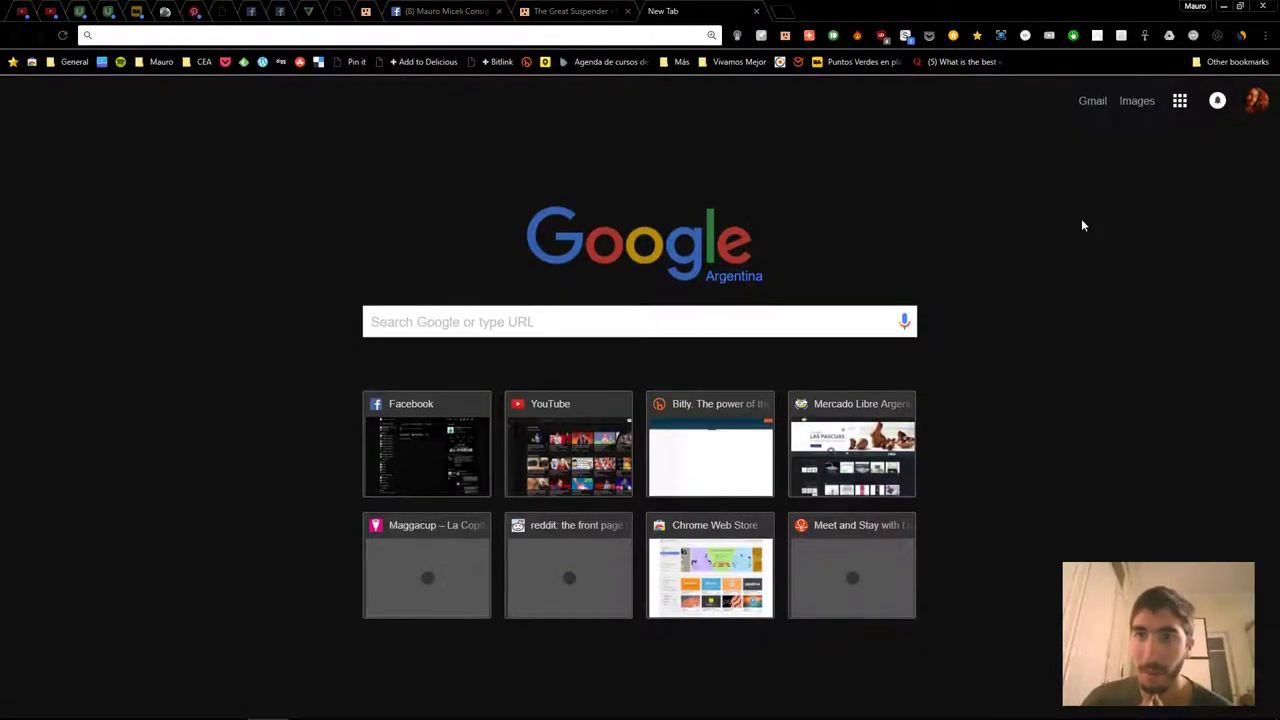
right_click(1022, 64)
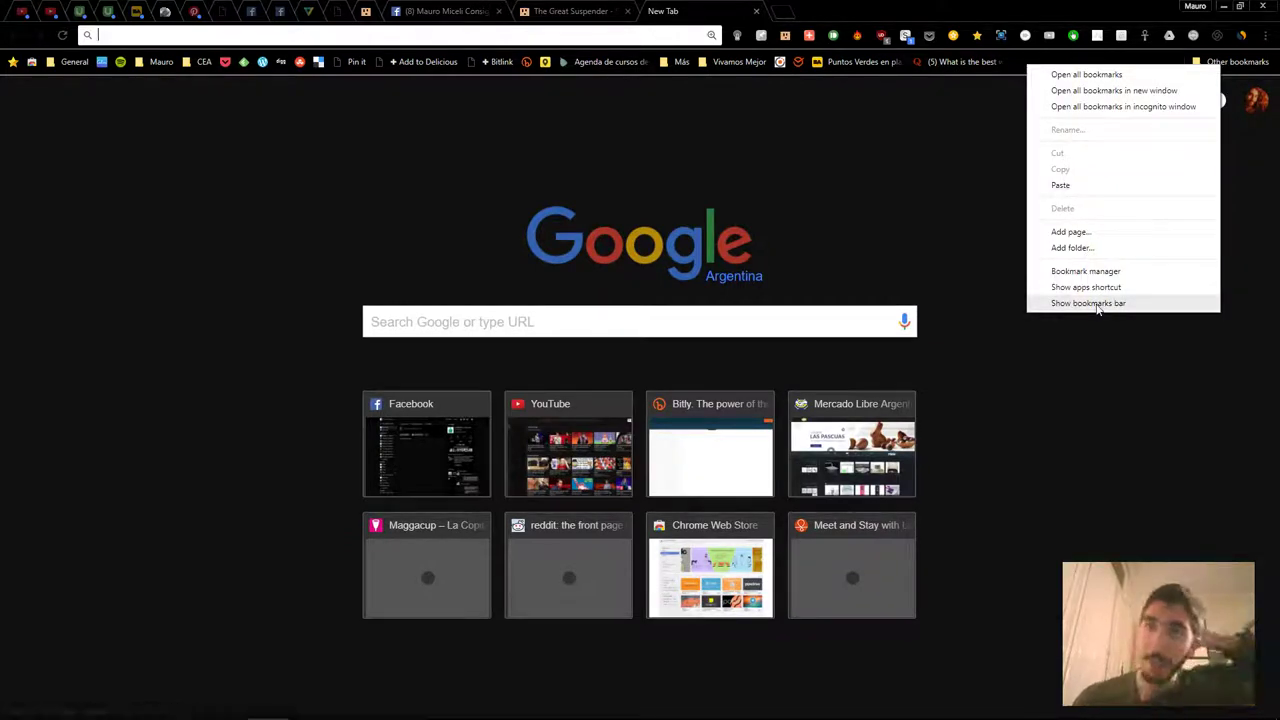
click(1067, 360)
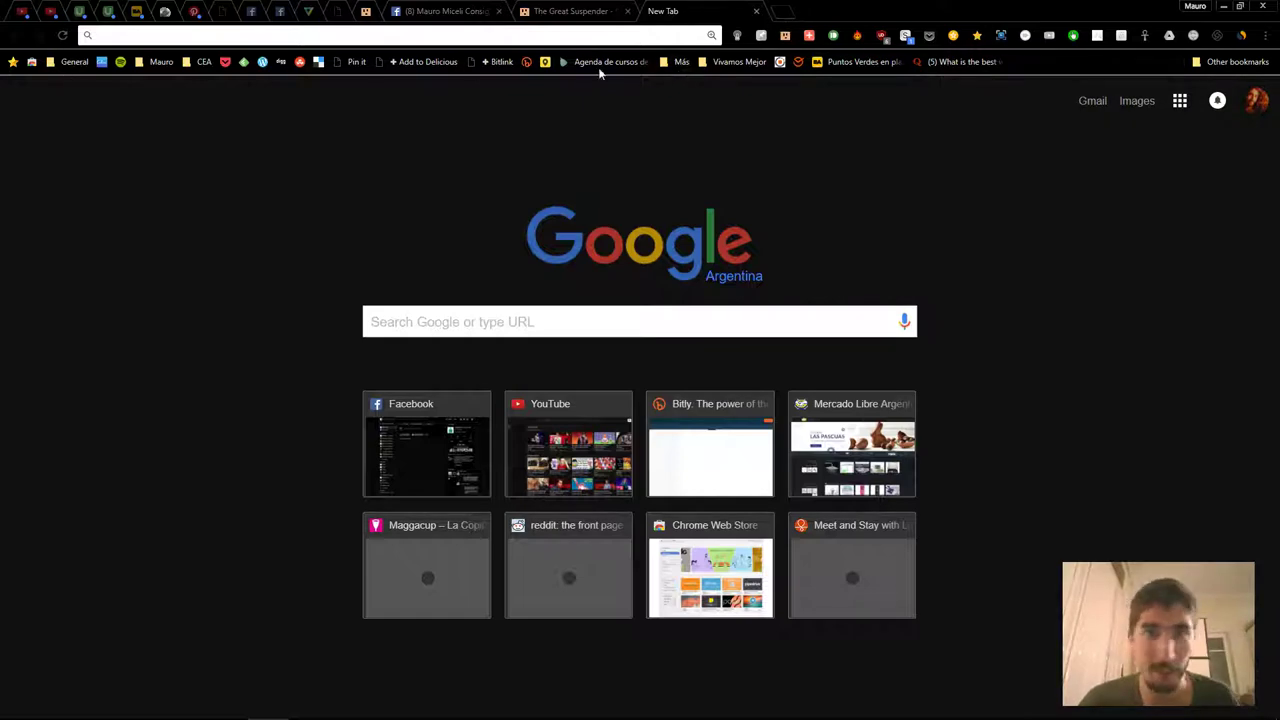
click(437, 12)
drag(190, 35, 276, 35)
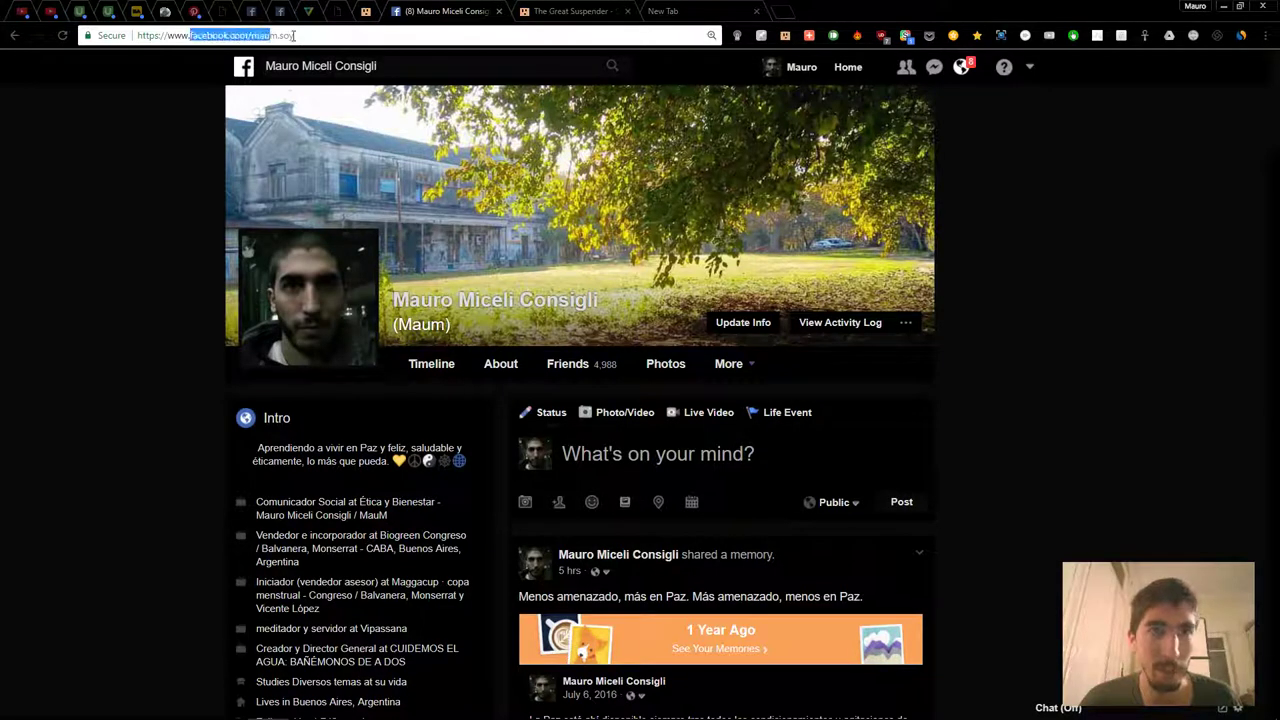
click(704, 8)
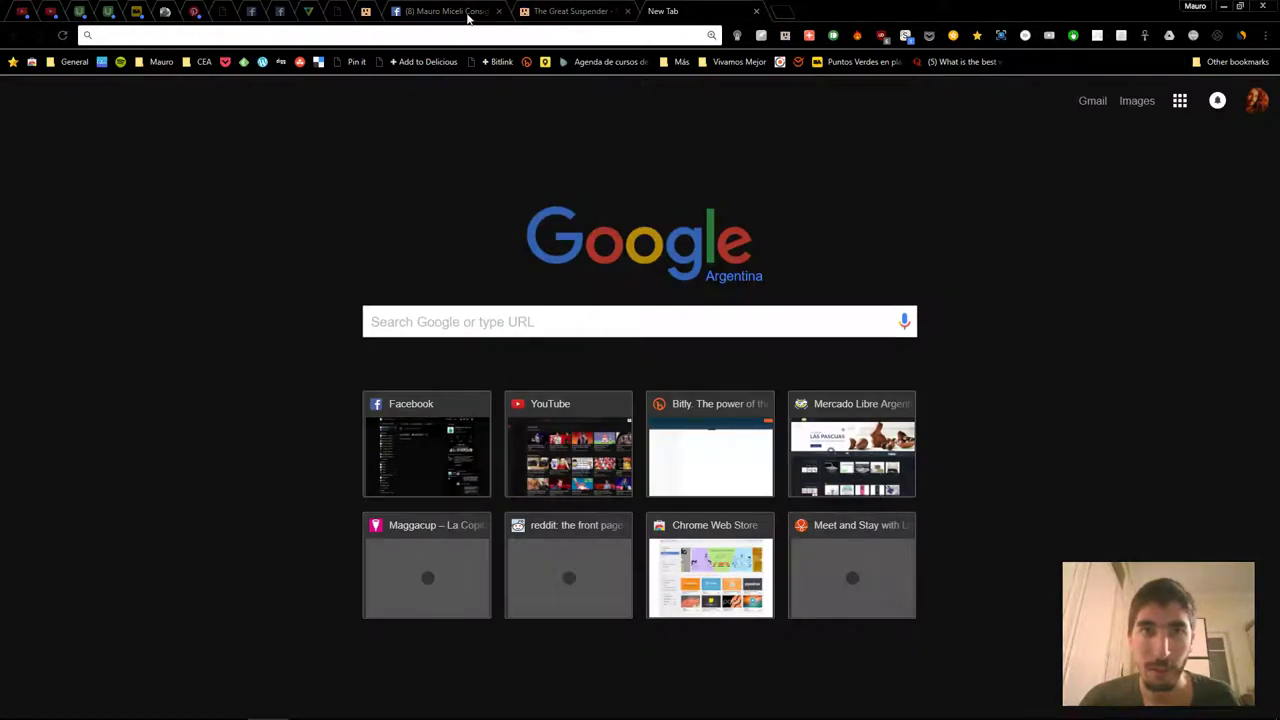
right_click(1038, 68)
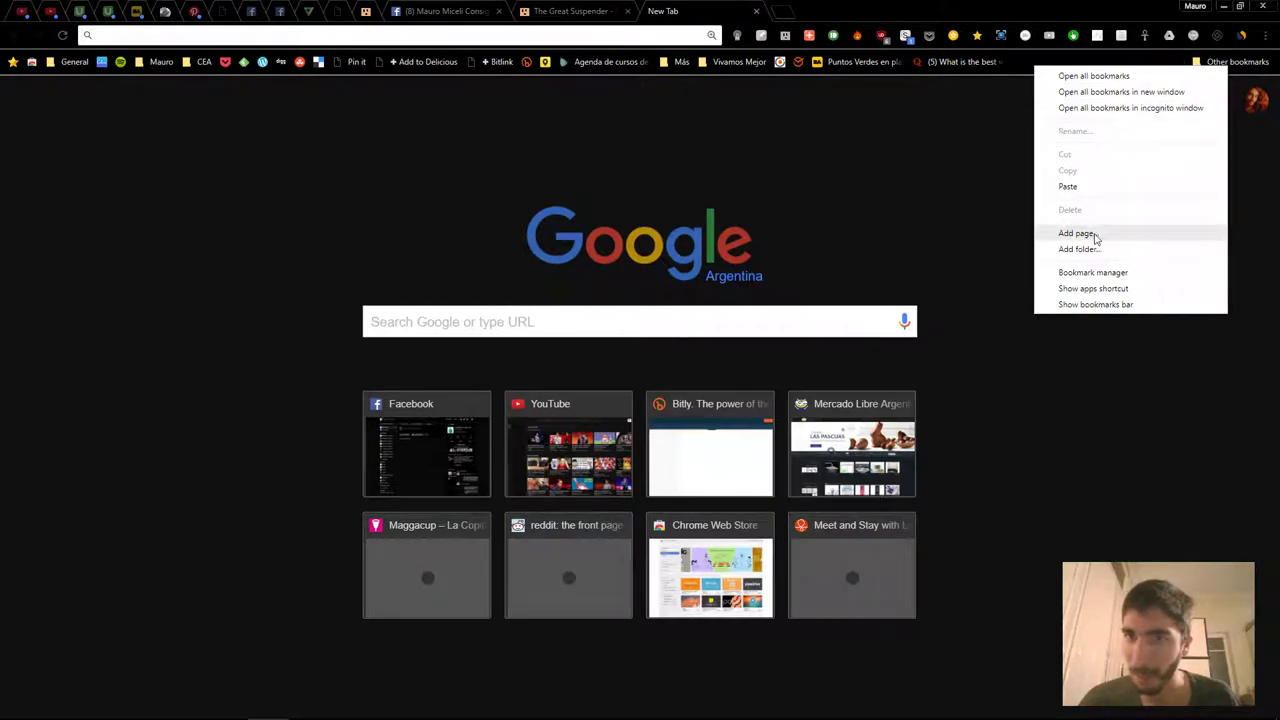
click(980, 208)
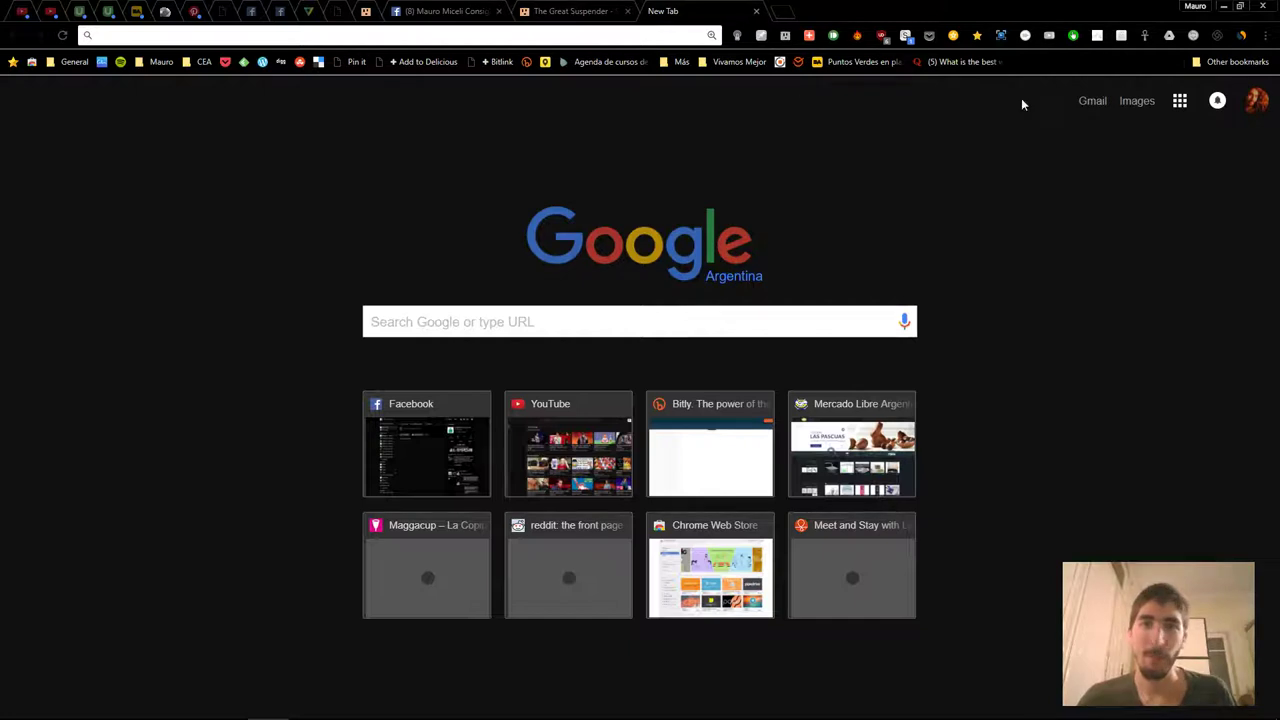
Turn the bookmarks bar back on and check it on the Facebook page.
right_click(1048, 66)
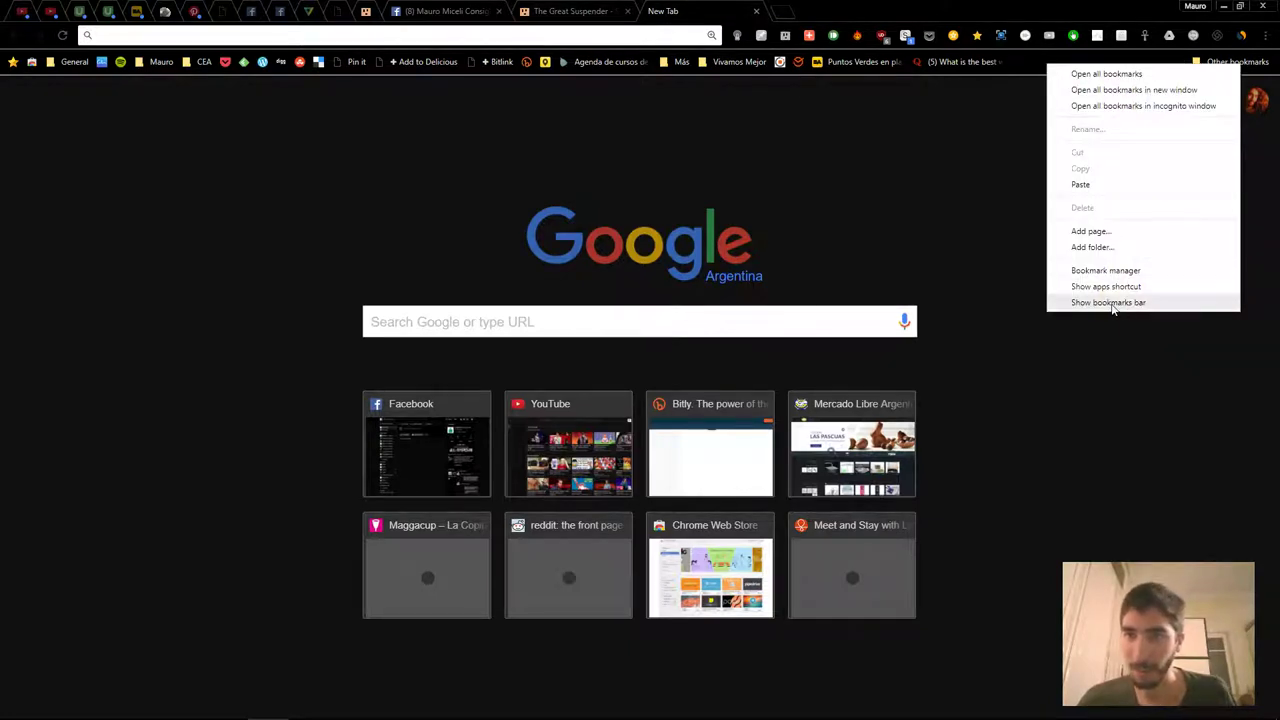
click(1122, 306)
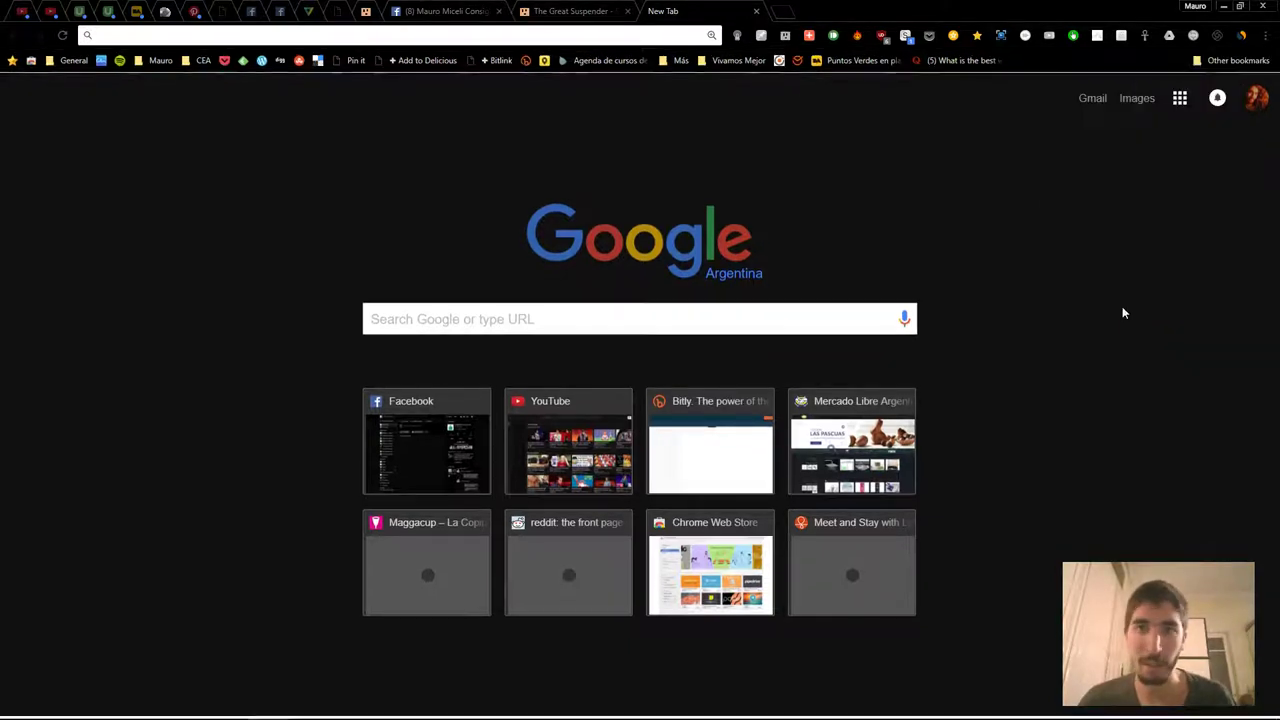
click(463, 12)
click(710, 15)
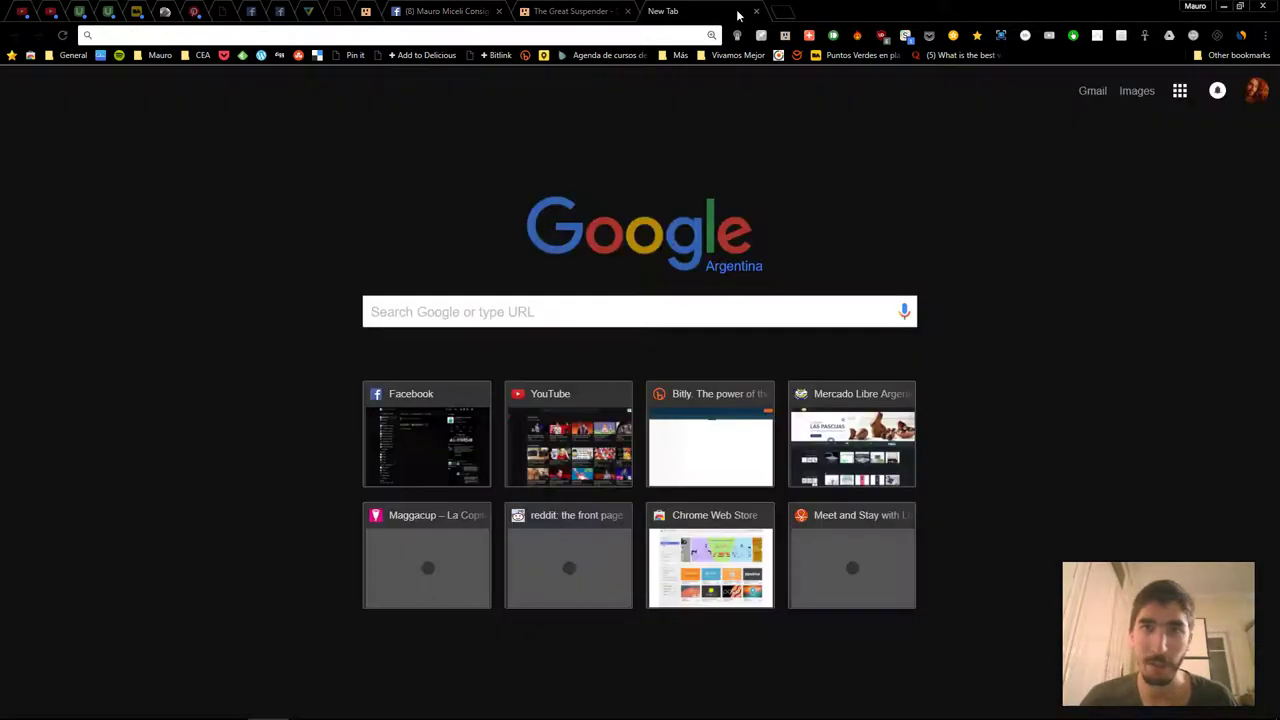
Hide the bookmarks bar again, check the Facebook page without it and return to the new tab page.
right_click(1038, 69)
click(1050, 292)
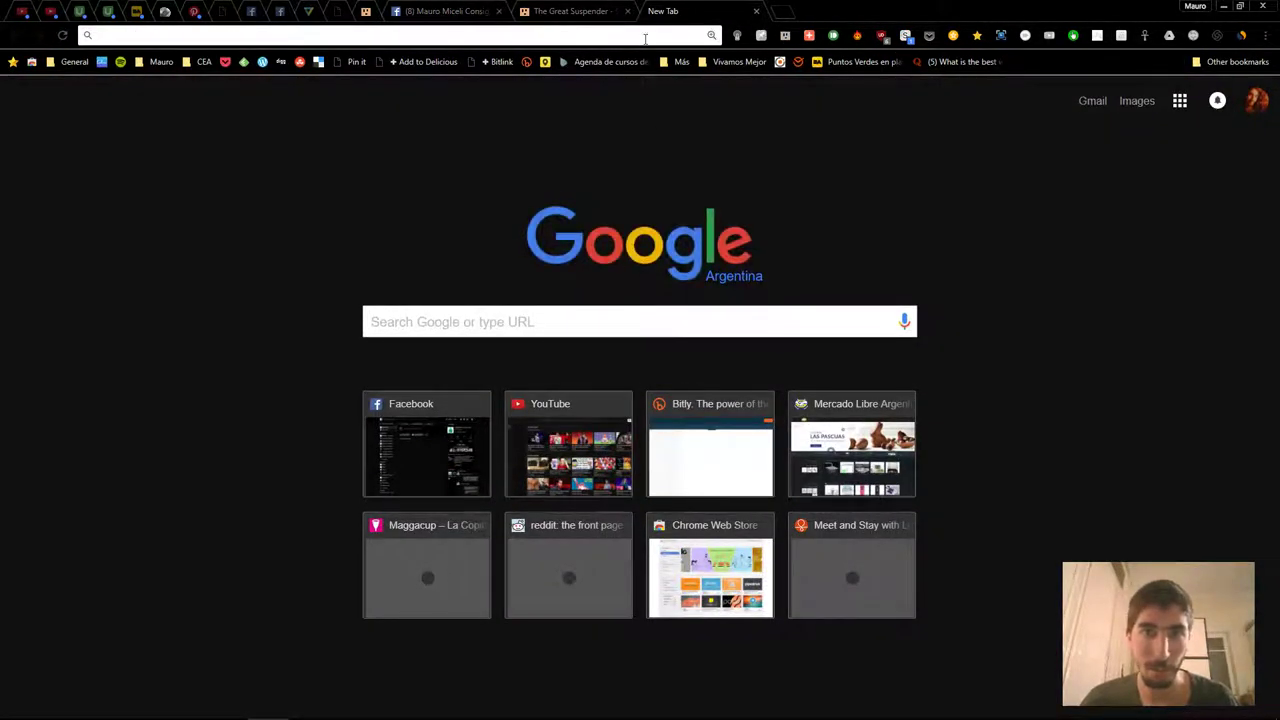
click(455, 12)
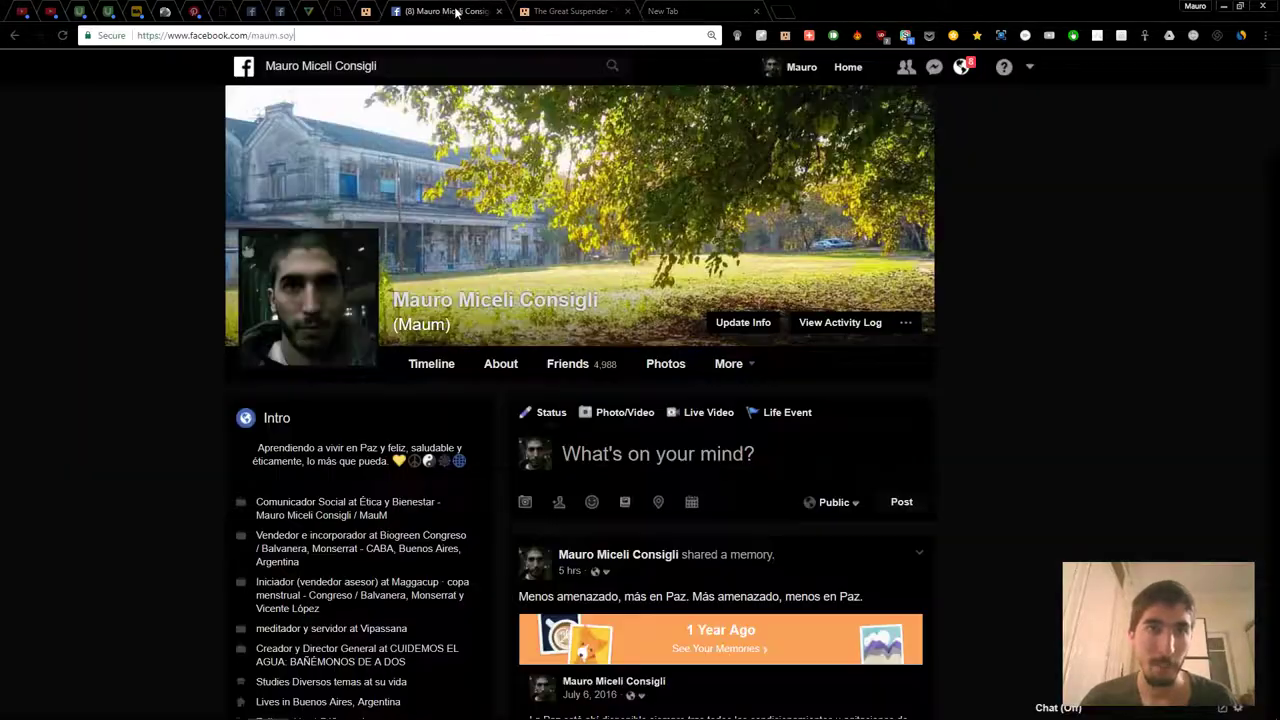
click(713, 12)
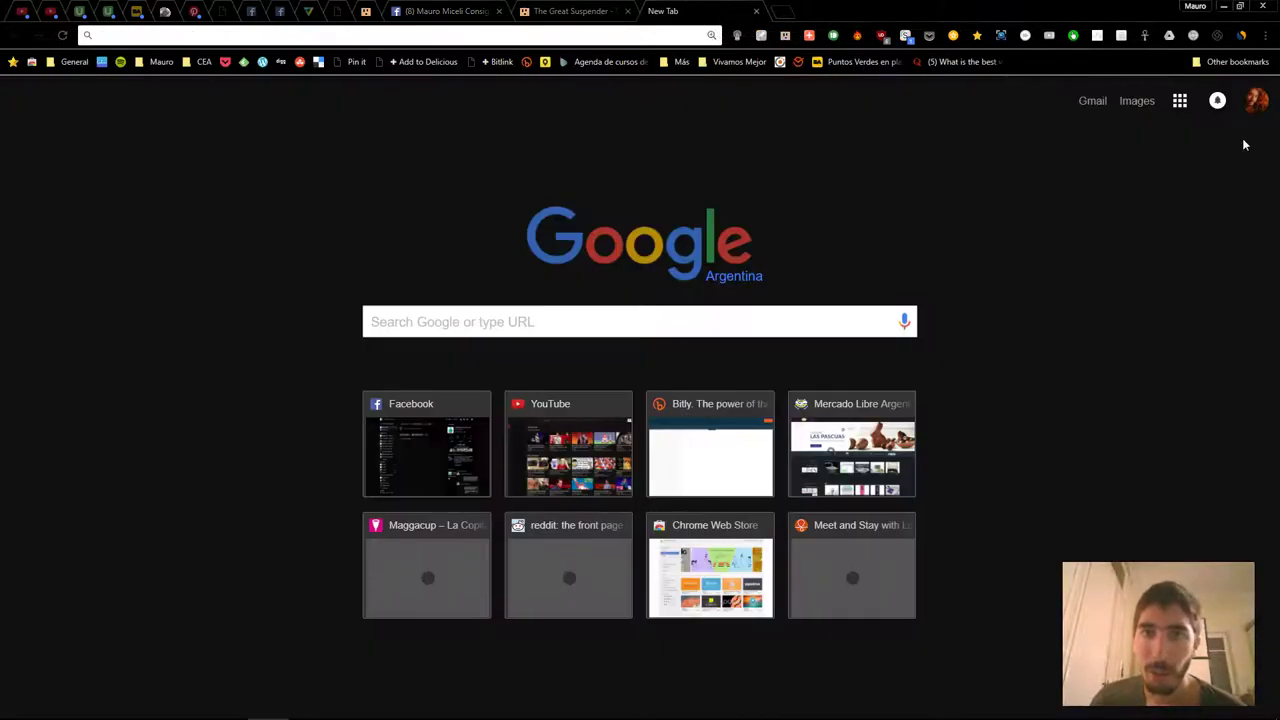
right_click(1055, 68)
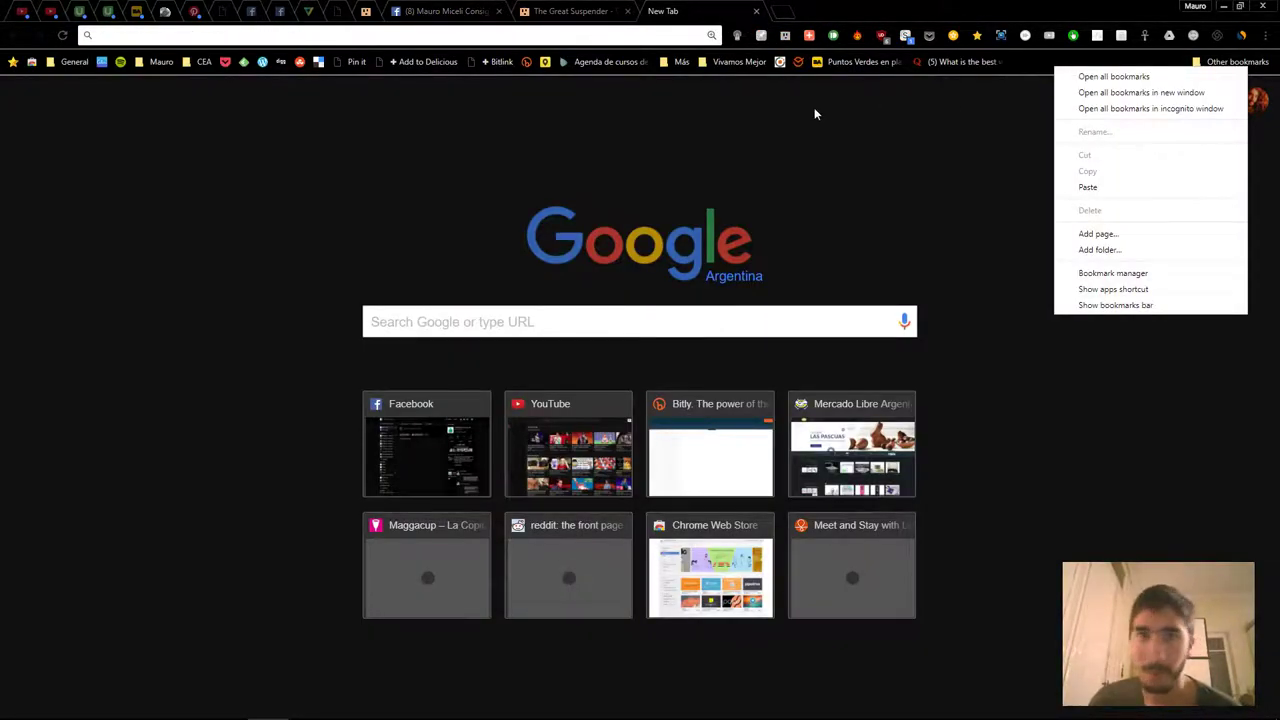
click(129, 189)
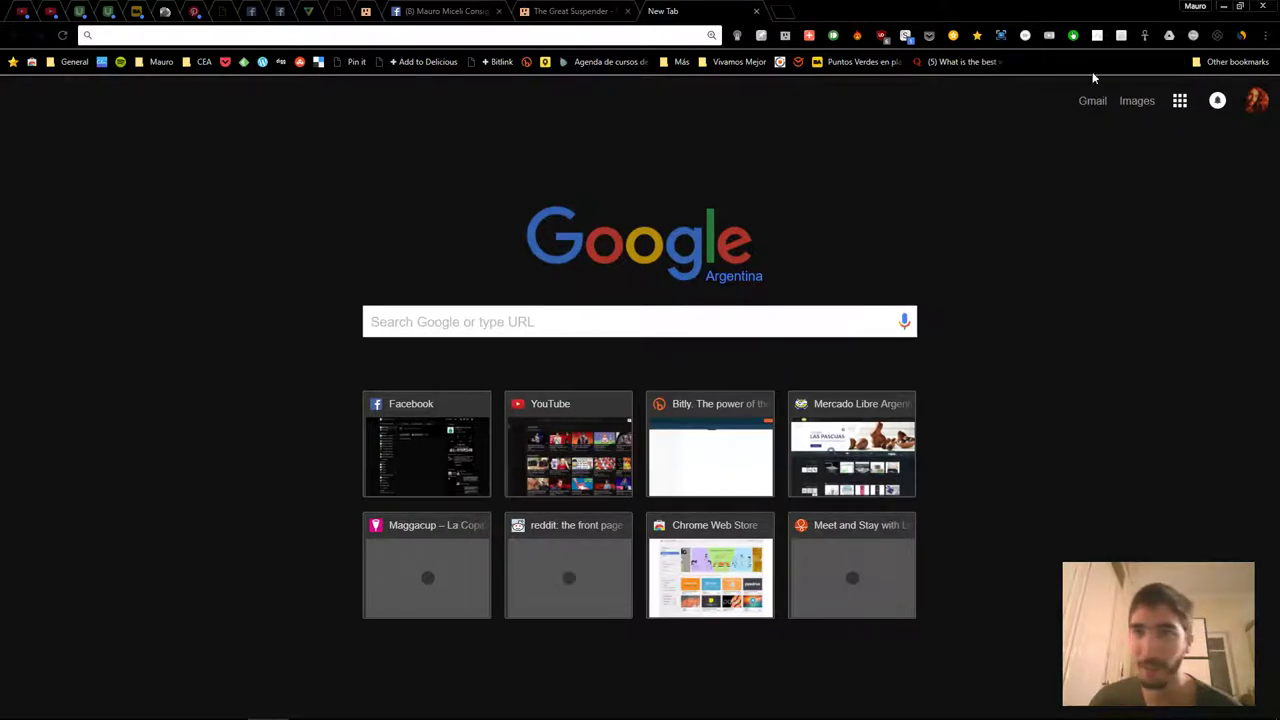
Zoom the new tab page out and bring it back to 125%.
click(1265, 35)
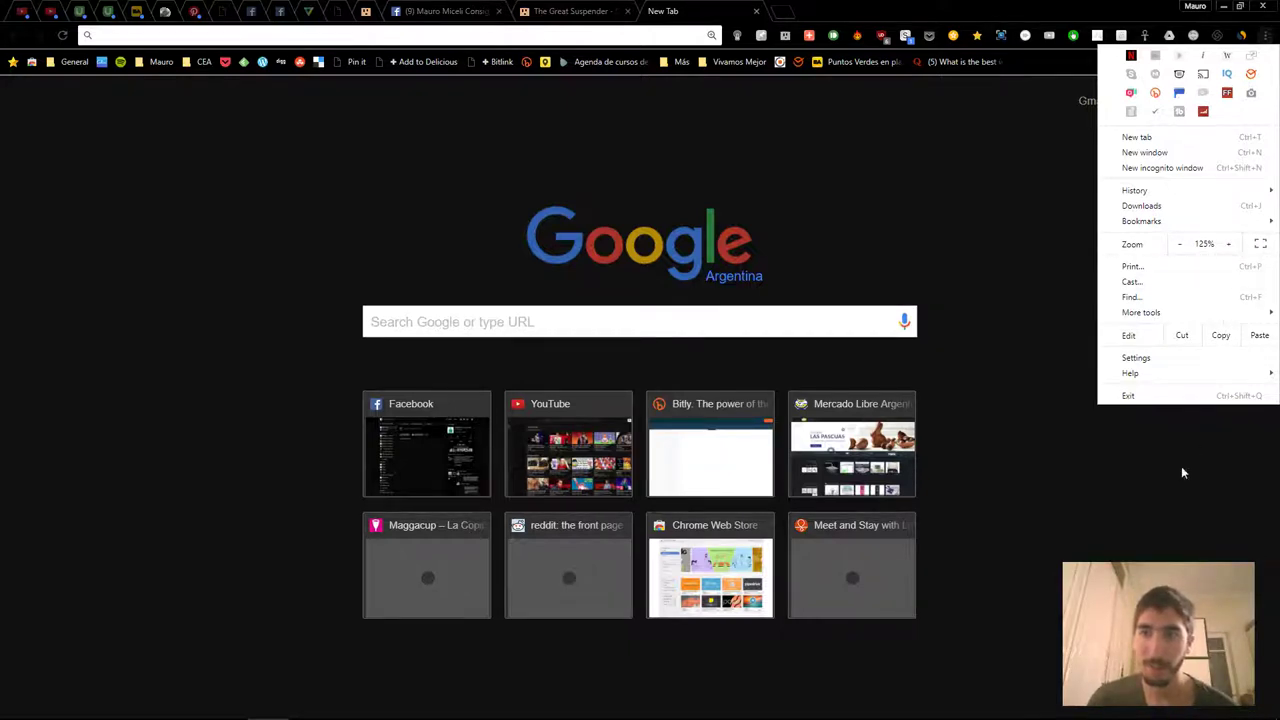
click(1023, 496)
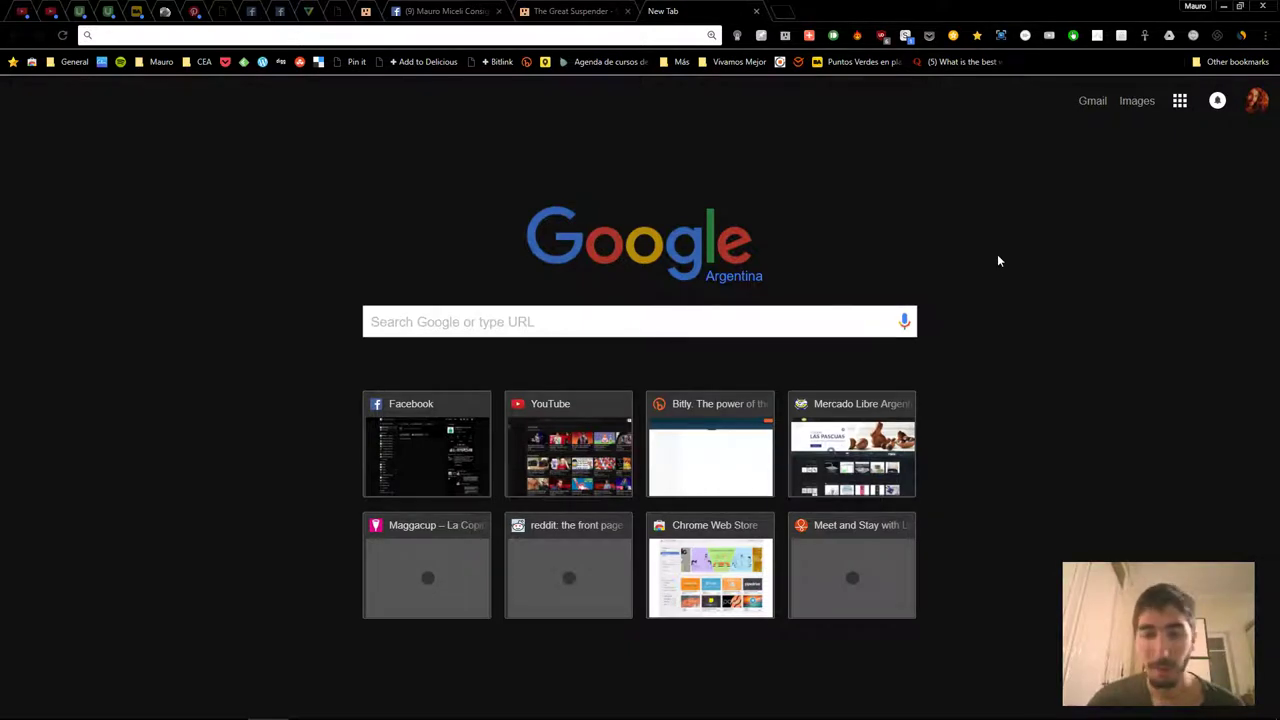
key(ctrl+minus)
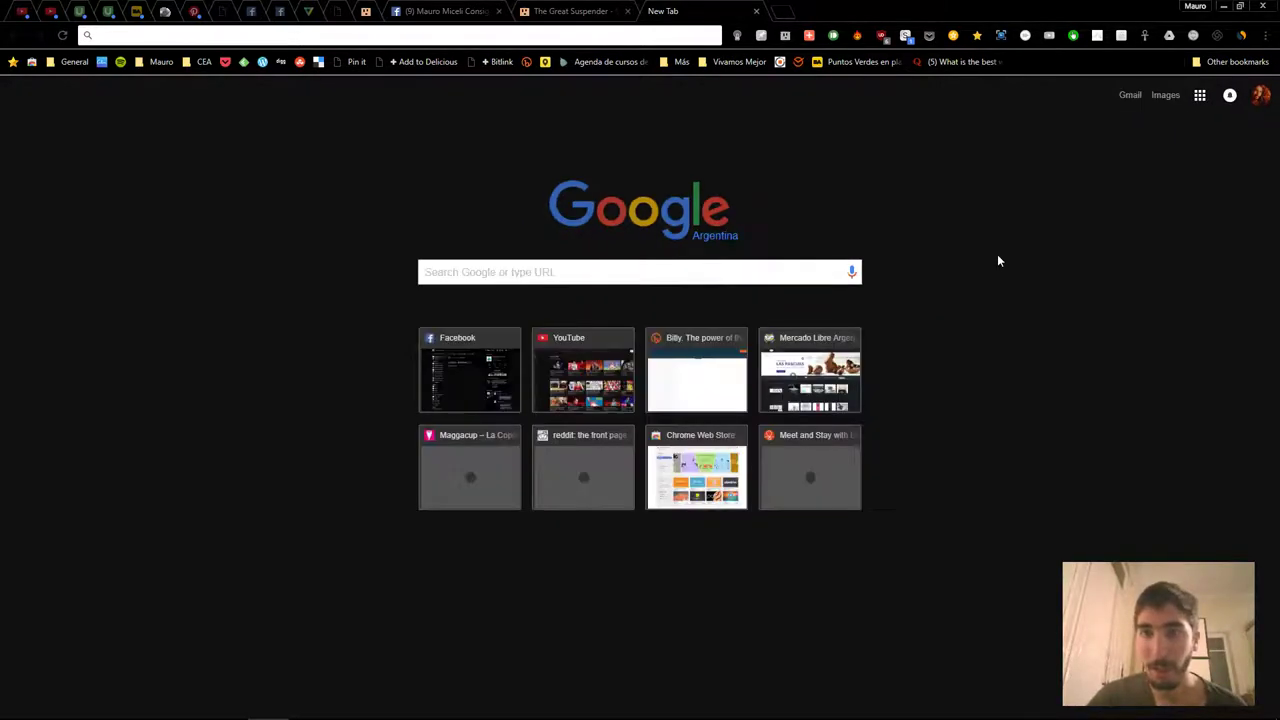
key(ctrl+plus)
key(ctrl+plus)
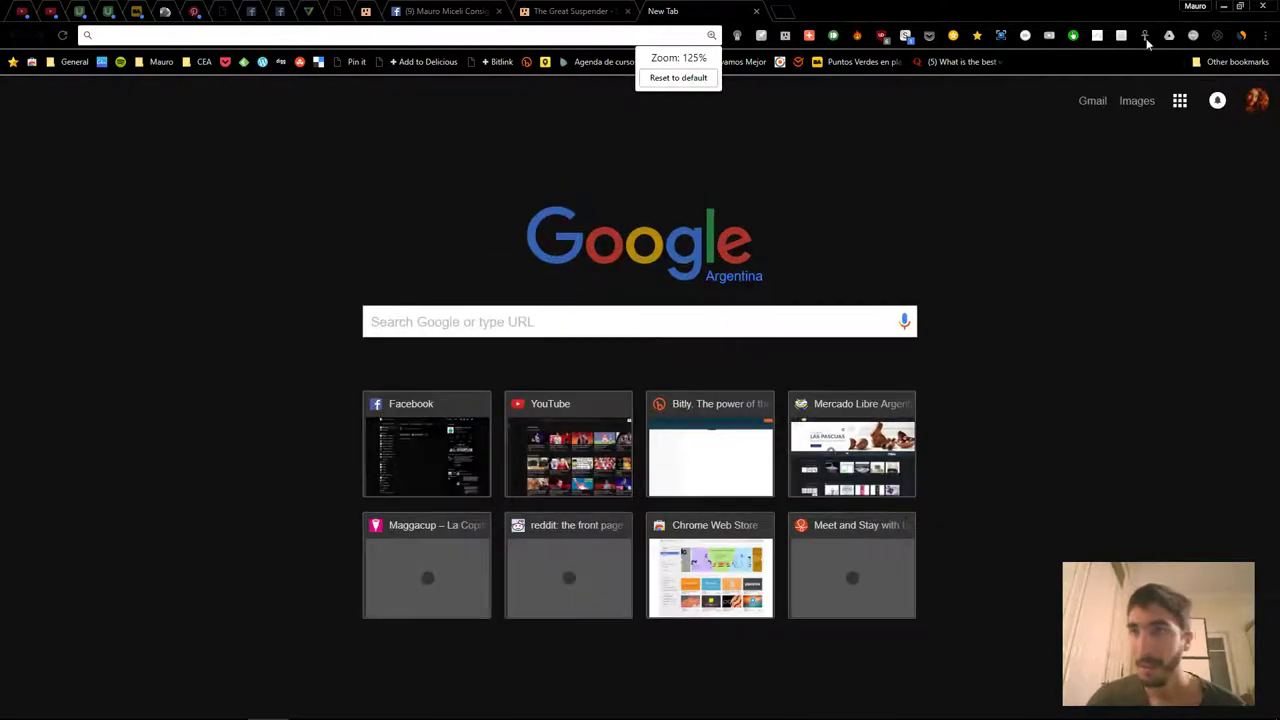
click(1265, 37)
click(1058, 205)
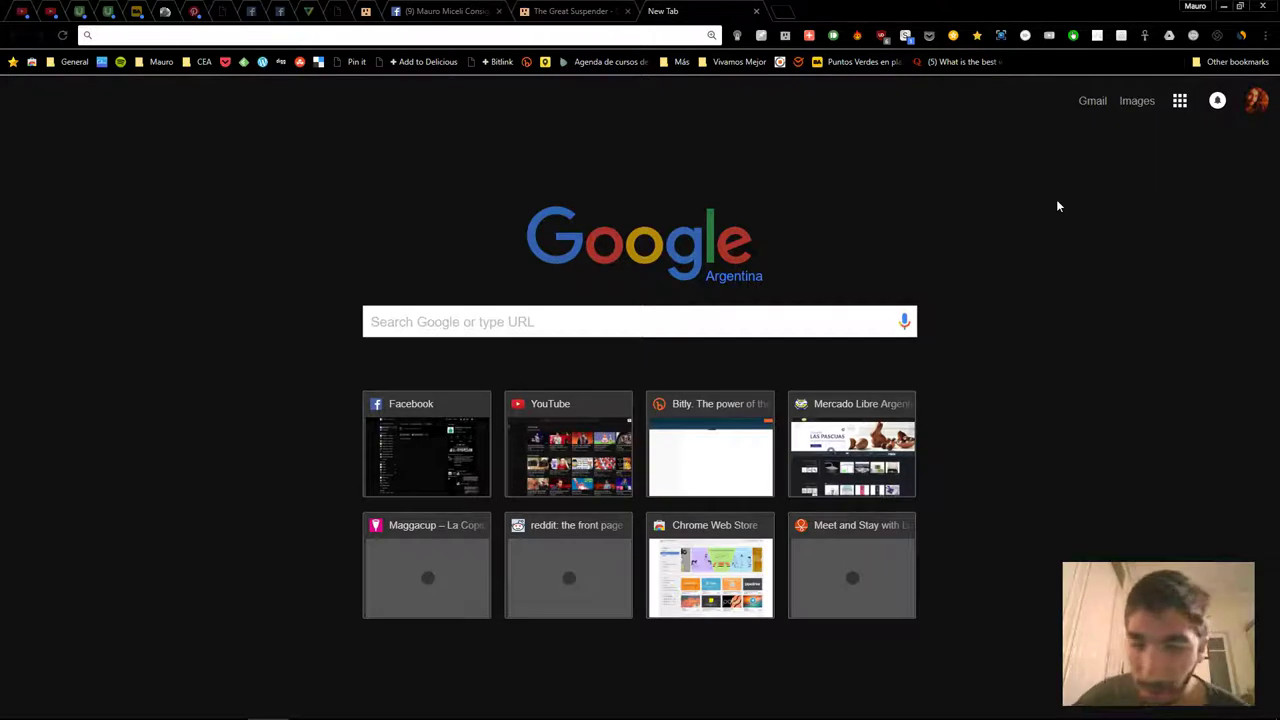
Switch the browser to full screen and back to the normal window twice.
key(F11)
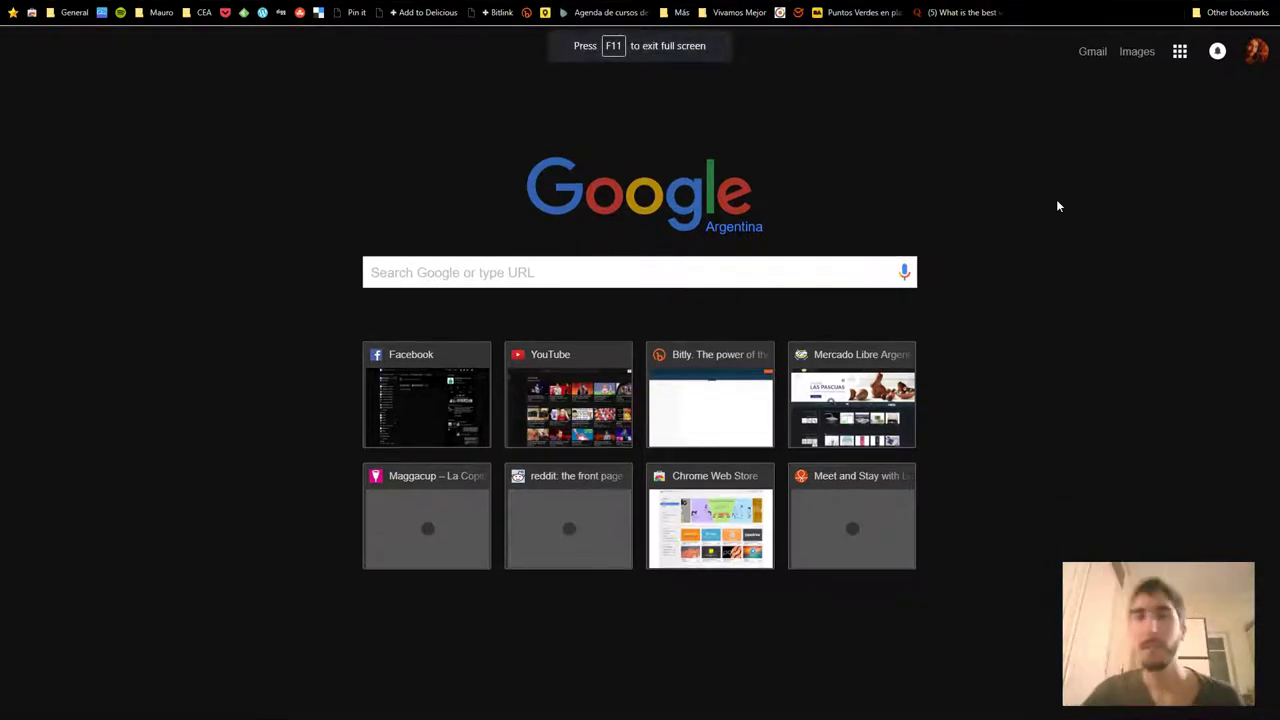
key(F11)
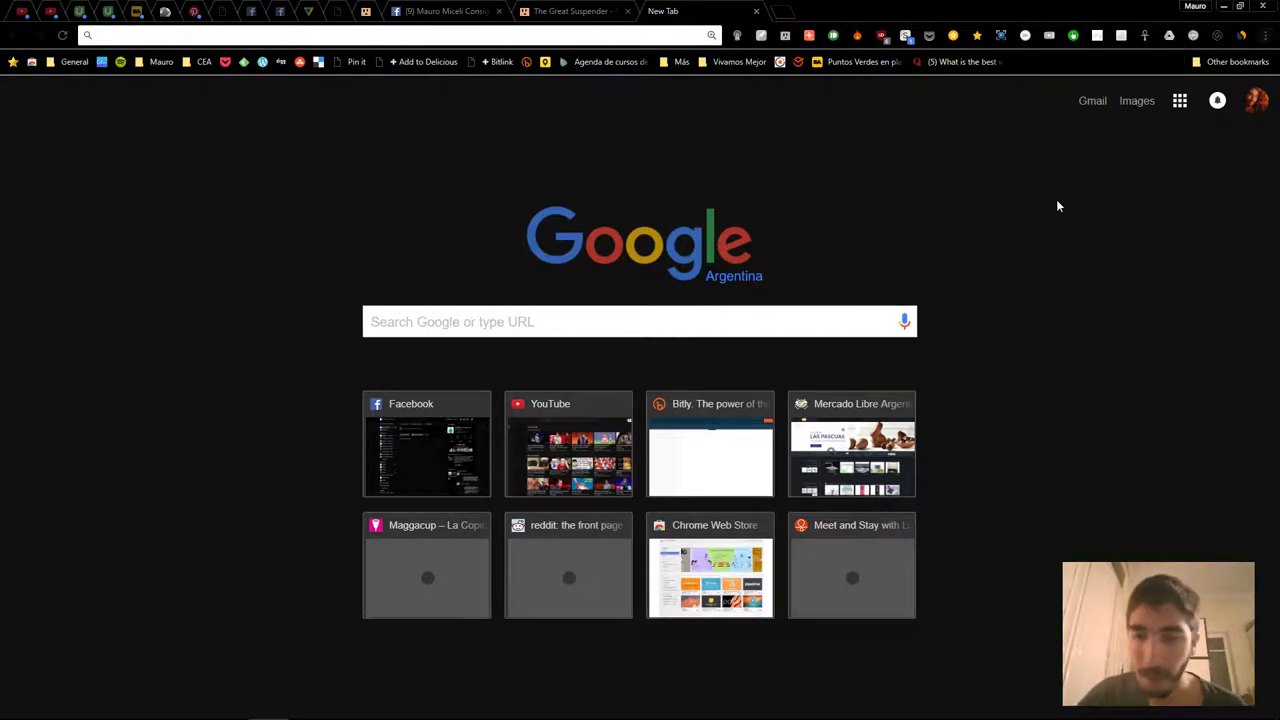
key(F11)
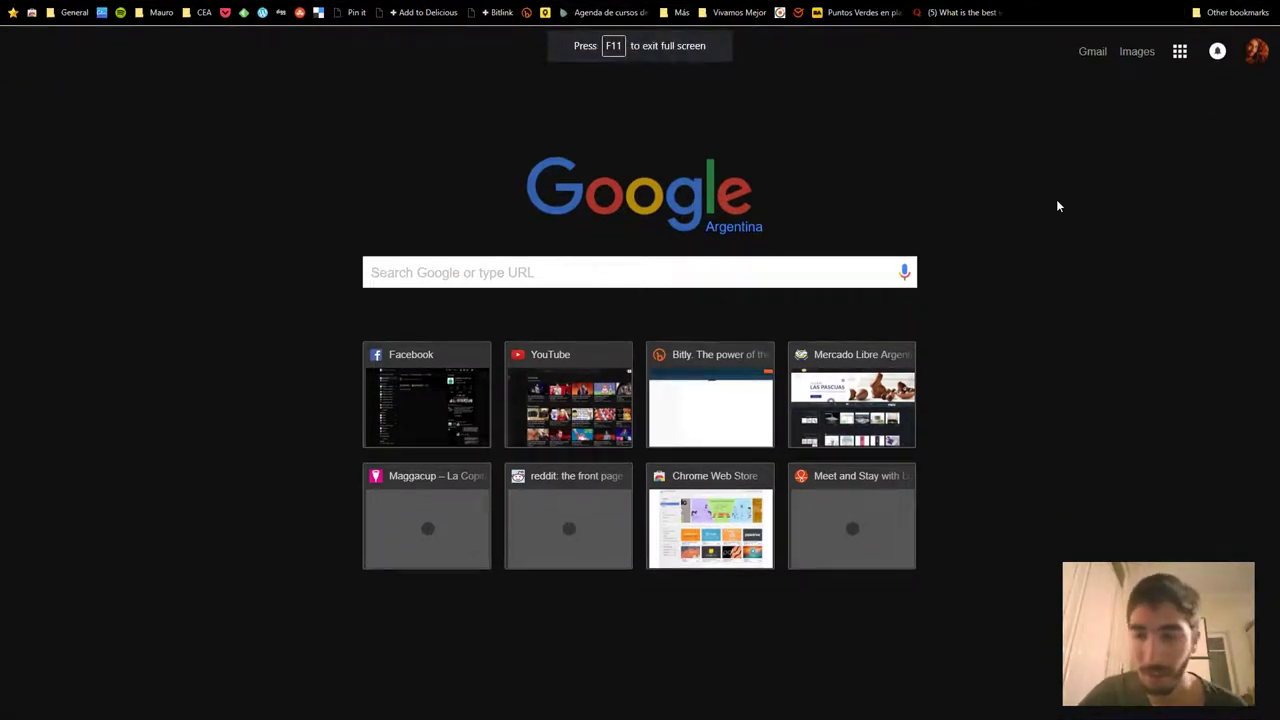
key(F11)
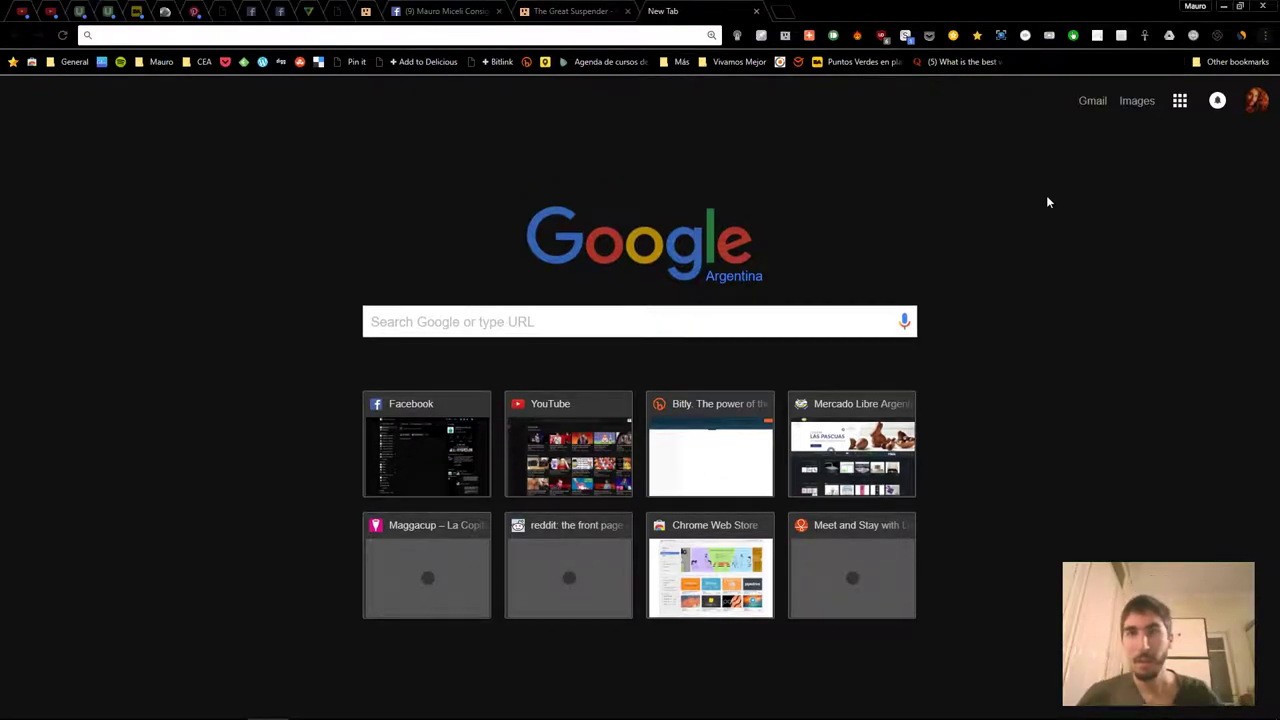
Look over the browser profiles and additional tools, and open the browser settings page.
click(1266, 38)
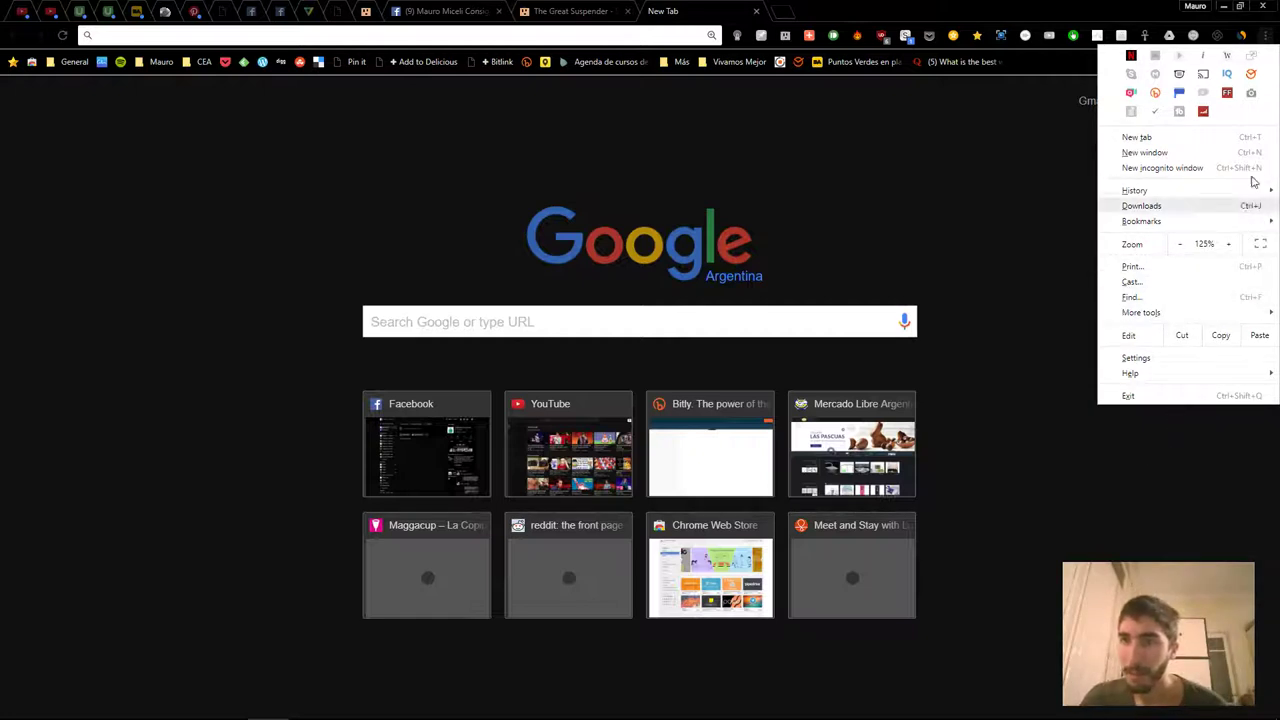
click(1079, 381)
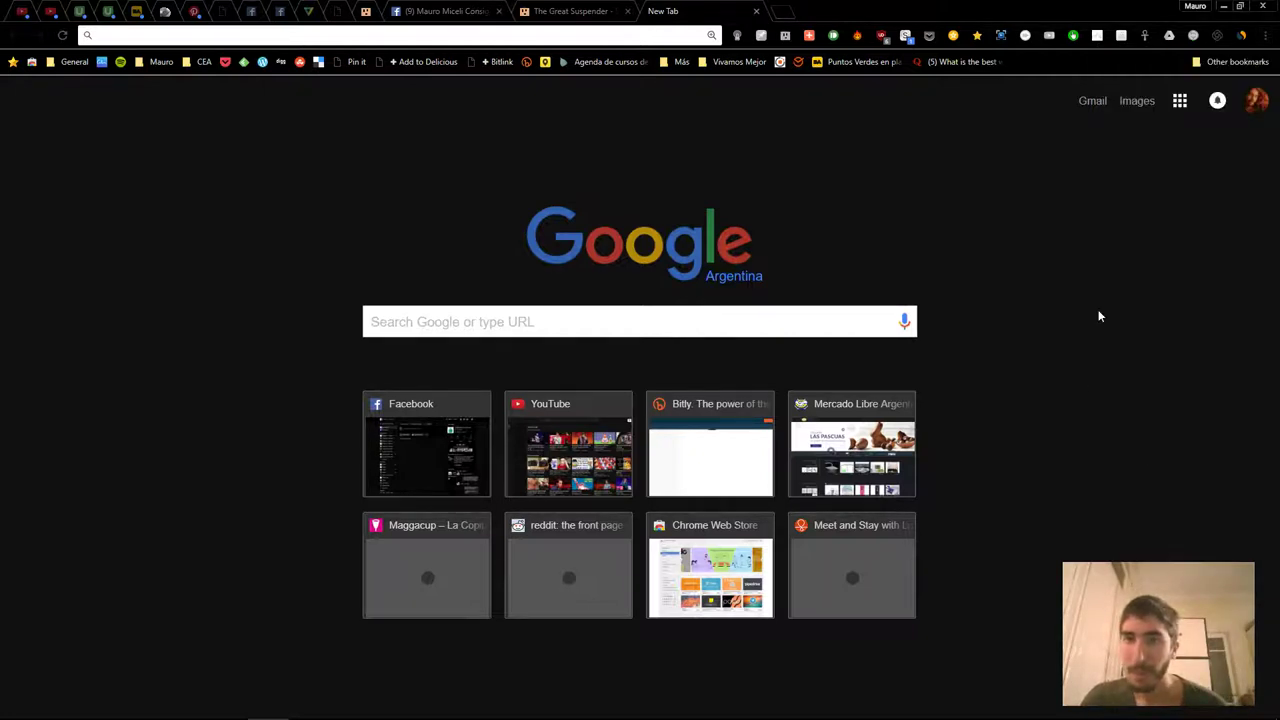
click(1194, 8)
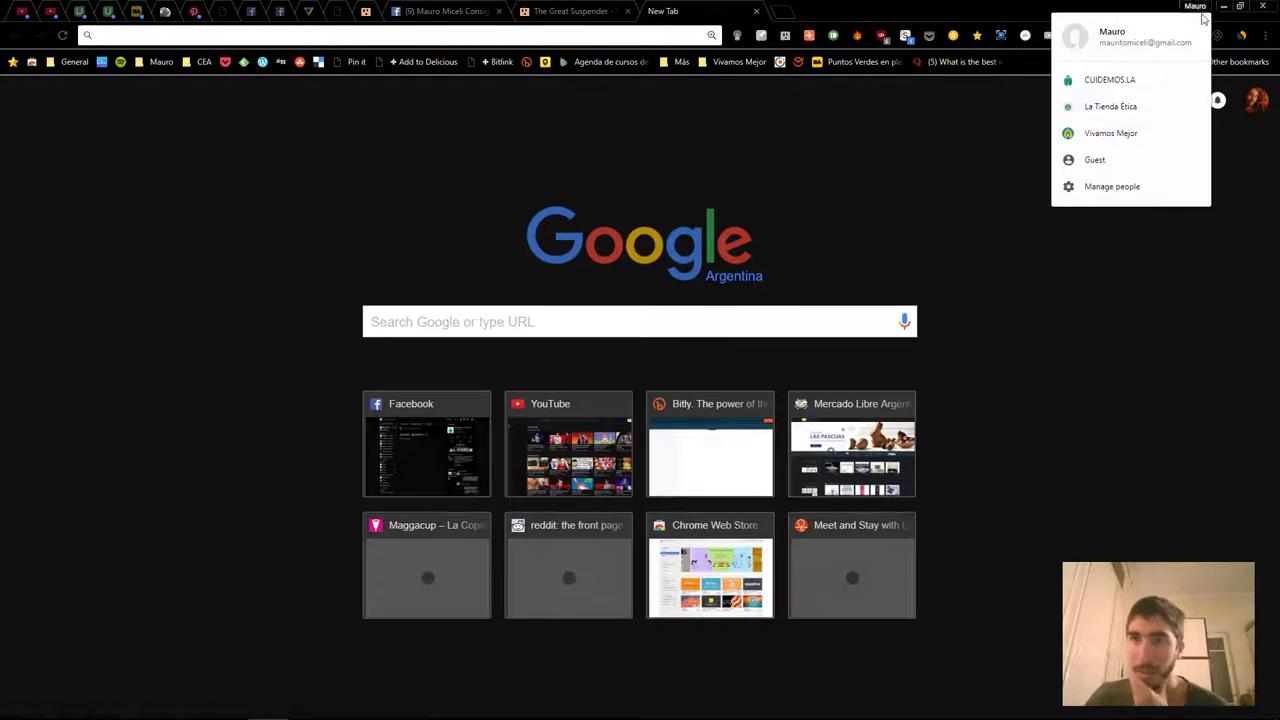
click(1265, 36)
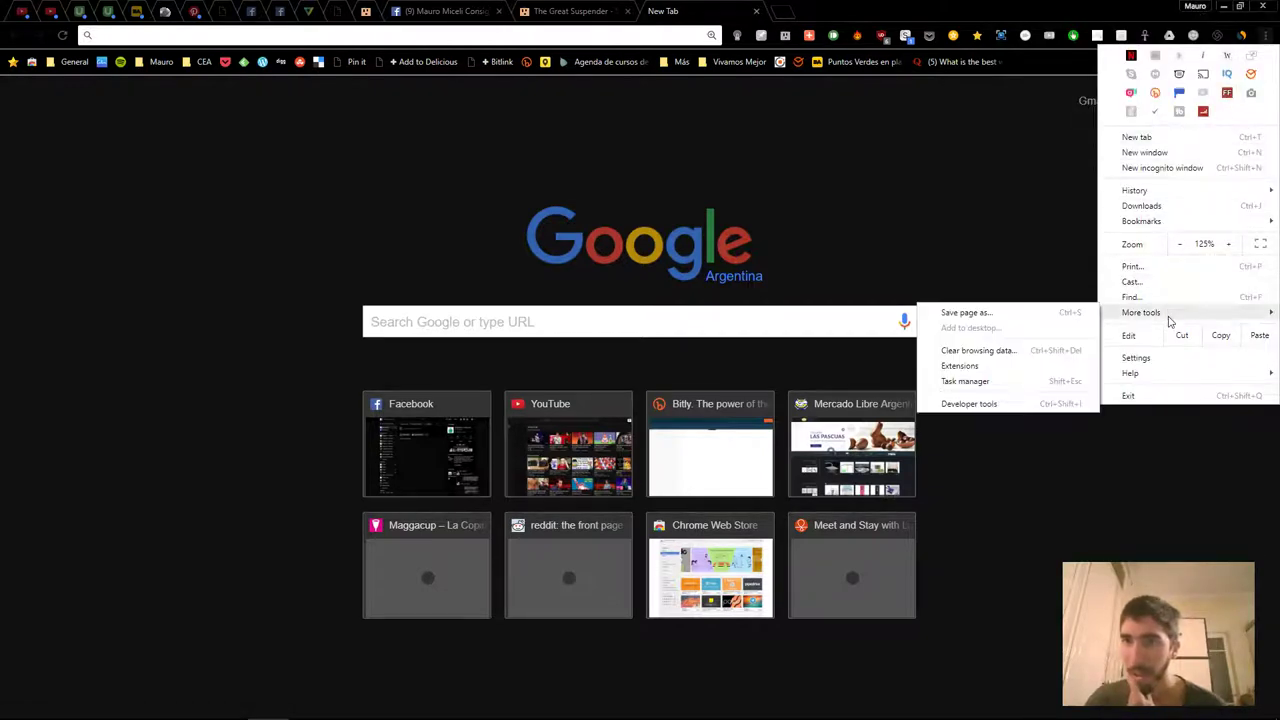
click(1137, 358)
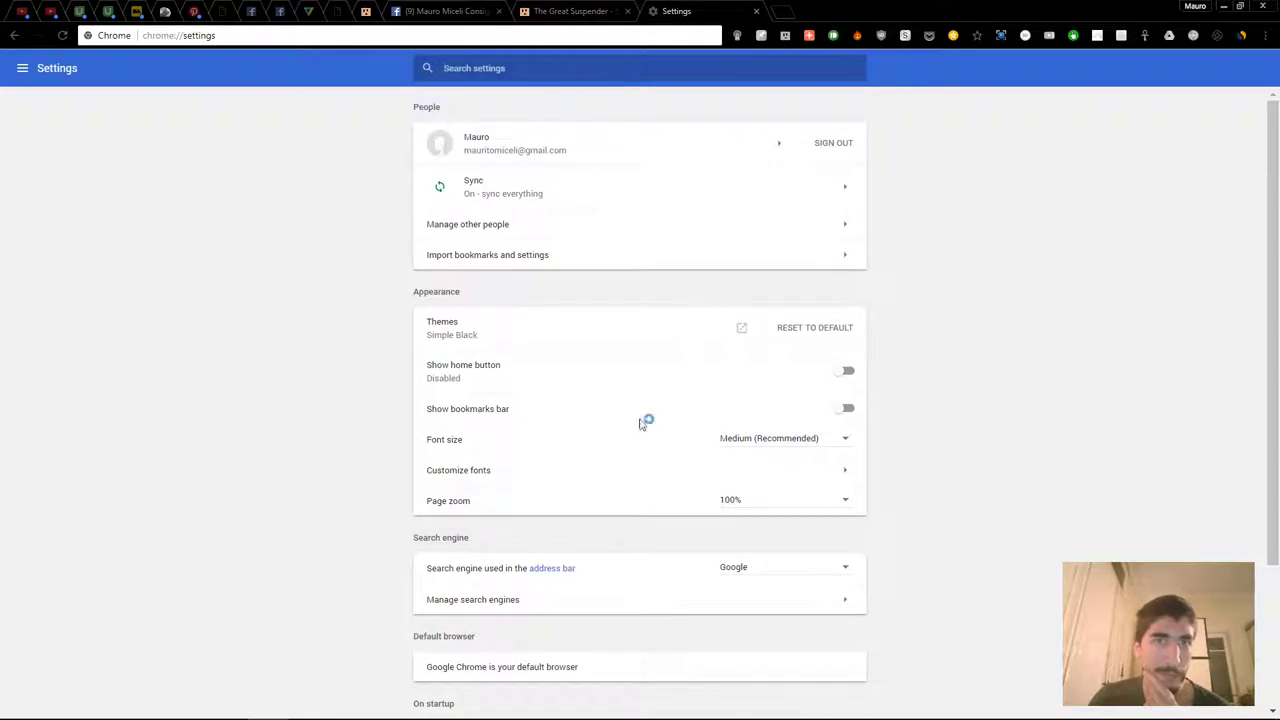
Switch to the Store app, close it and return to the browser's settings page.
mouse_move(720, 712)
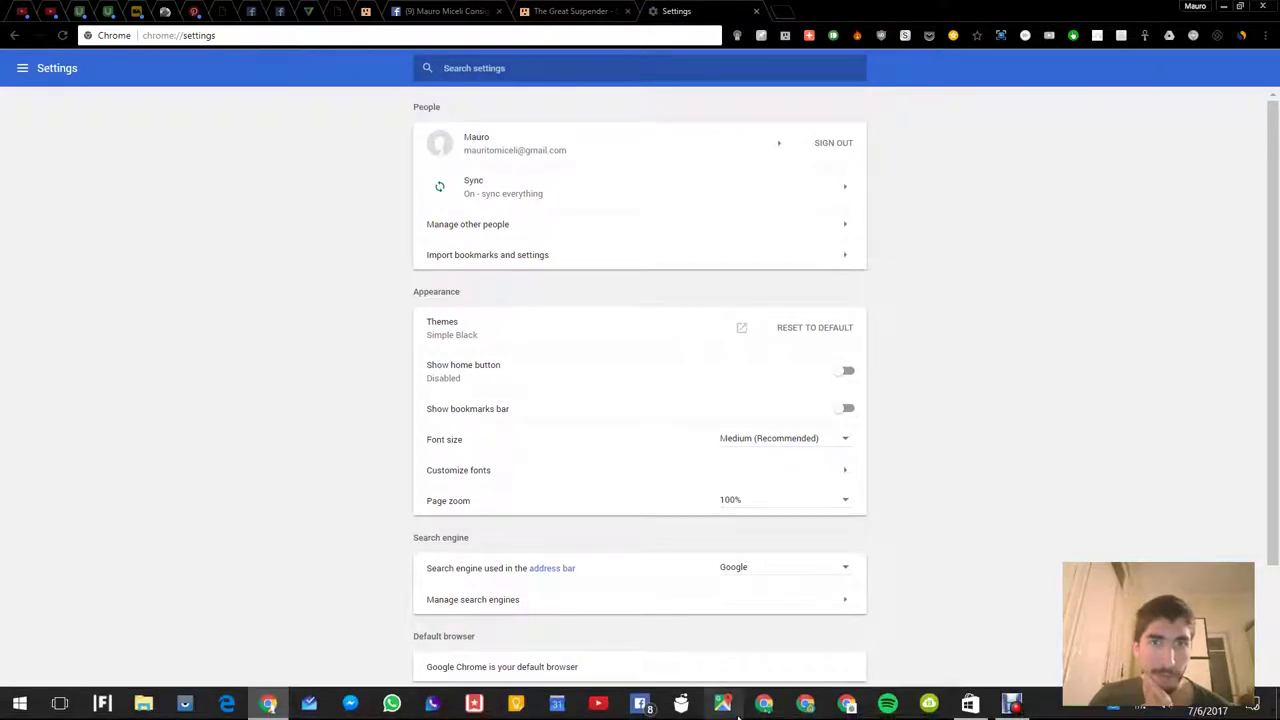
click(970, 704)
key(alt+Tab)
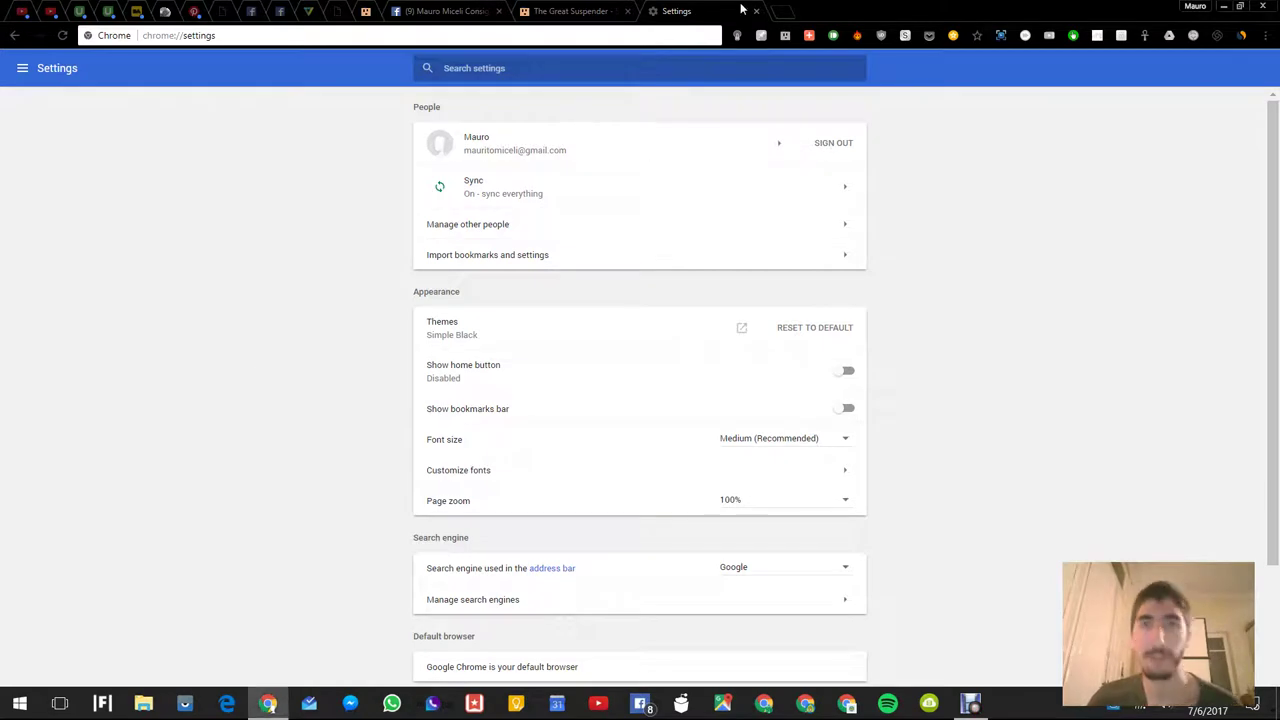
Open messenger.com in the current tab in place of the settings page.
mouse_move(355, 712)
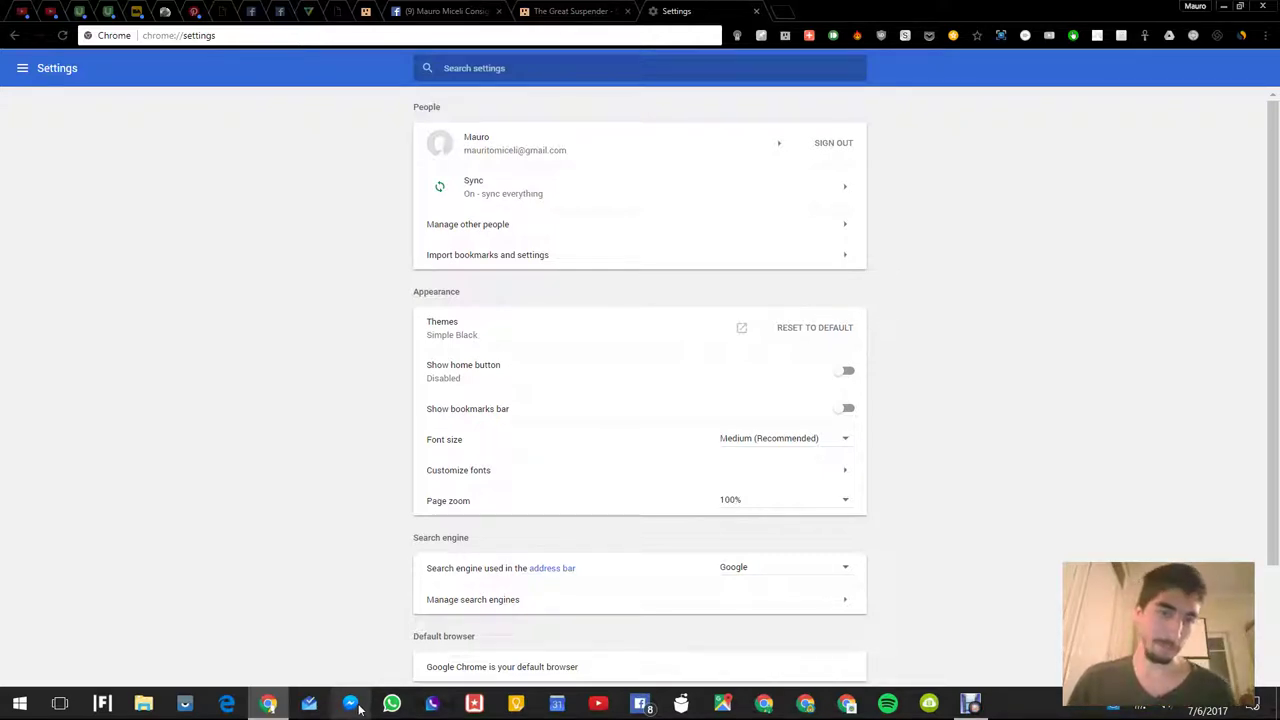
click(679, 36)
text(messd)
key(BackSpace)
text(enger.com)
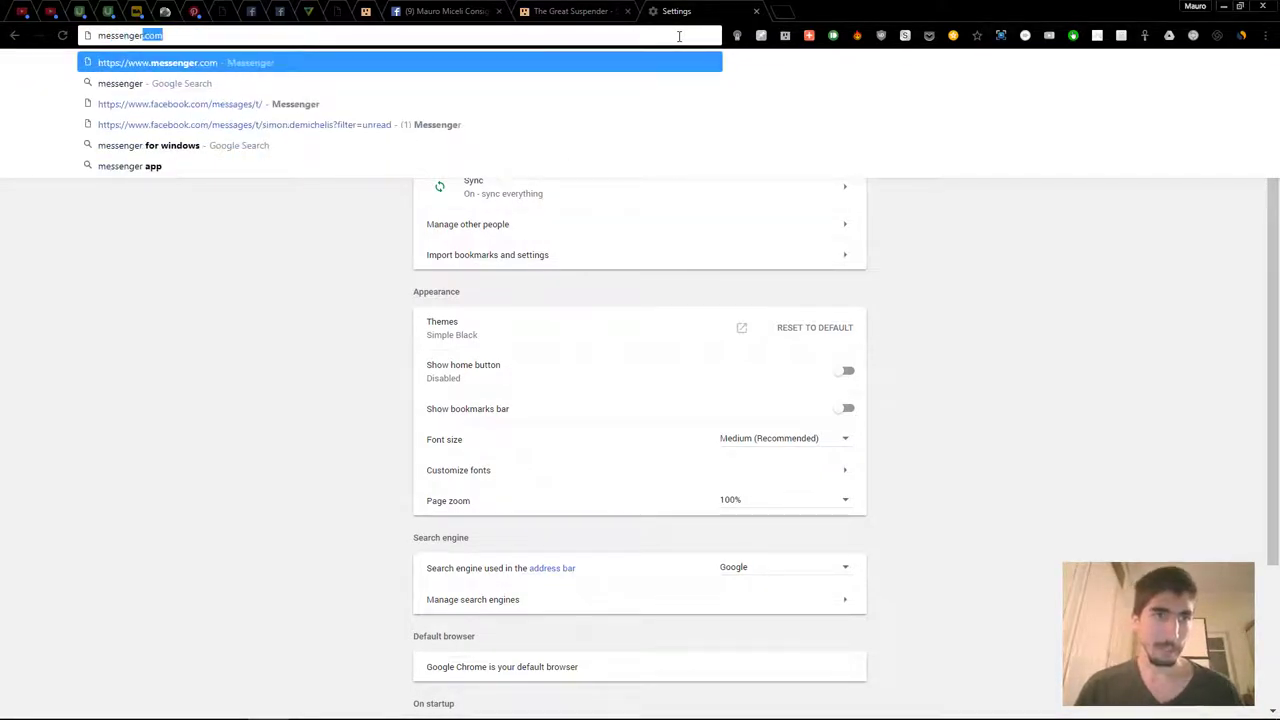
key(Return)
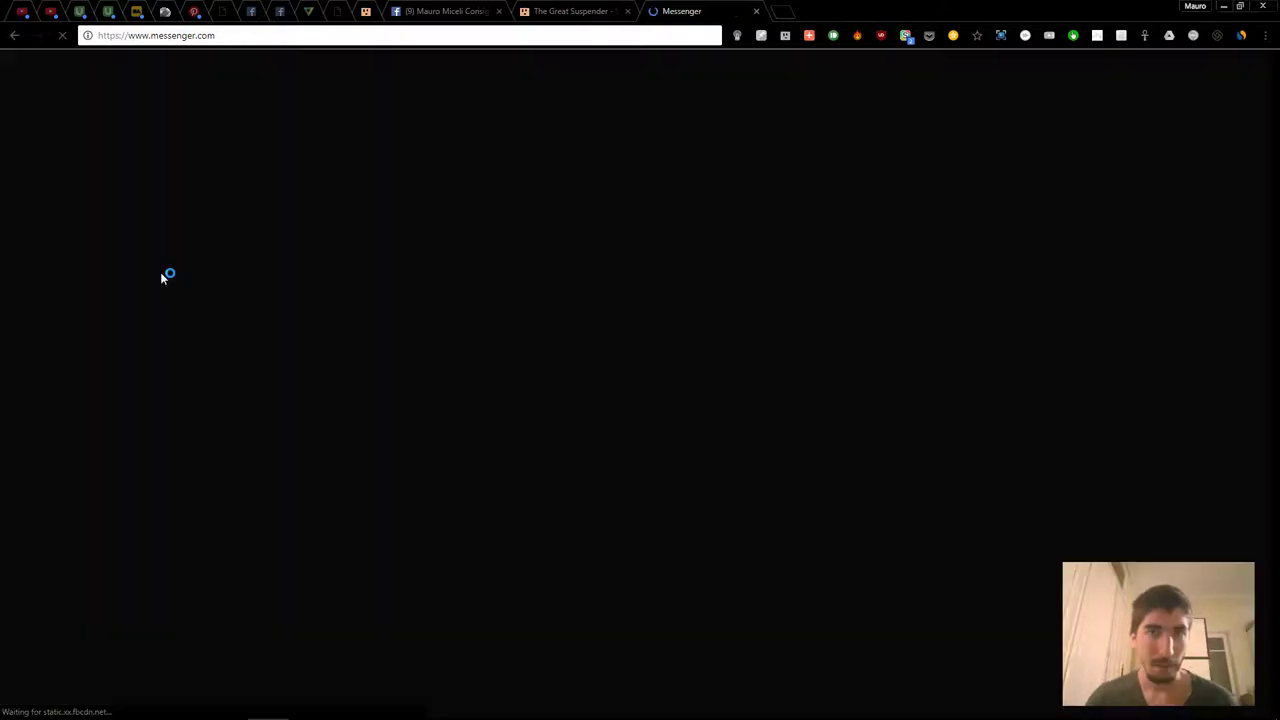
Open a new tab and close the Messenger tab.
mouse_move(268, 712)
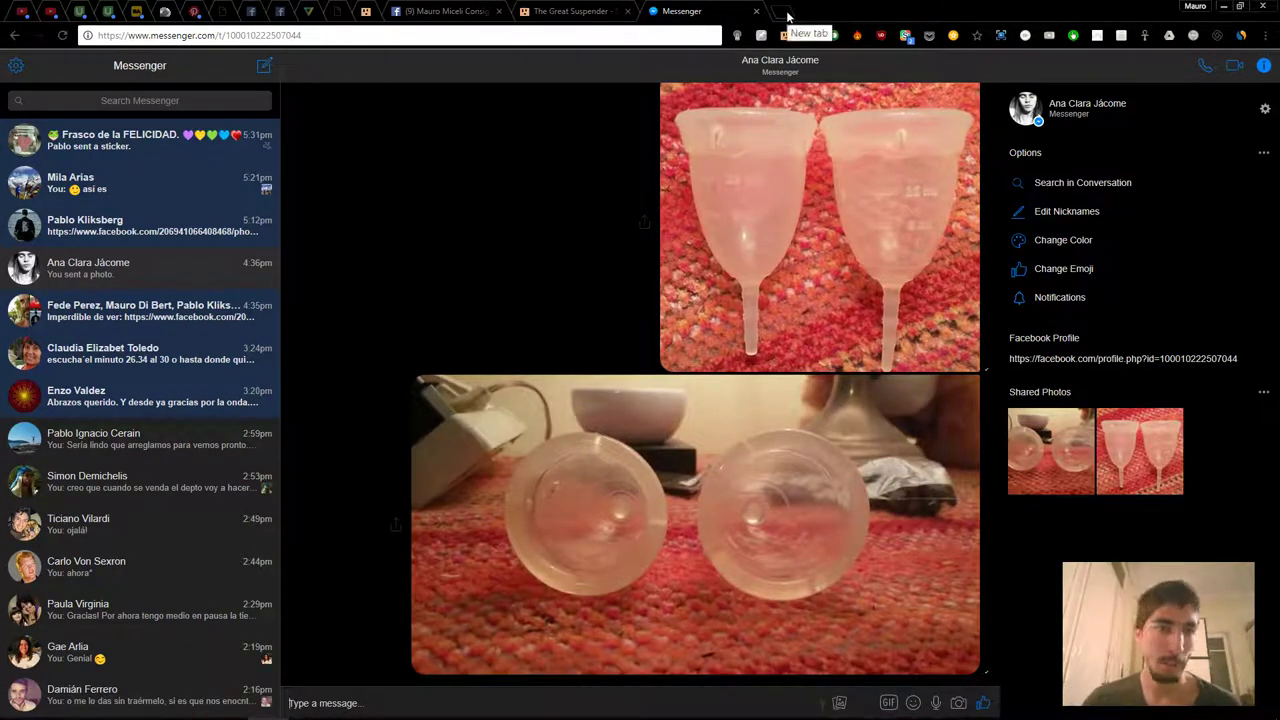
click(787, 12)
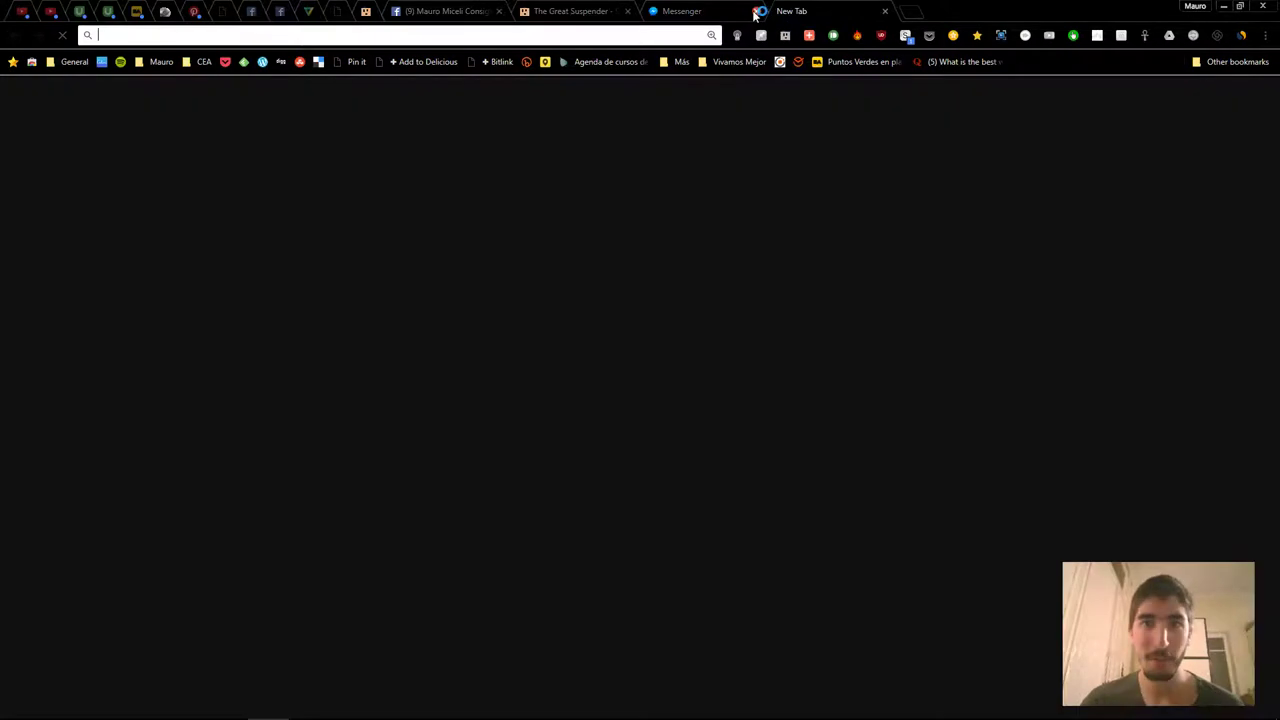
click(756, 11)
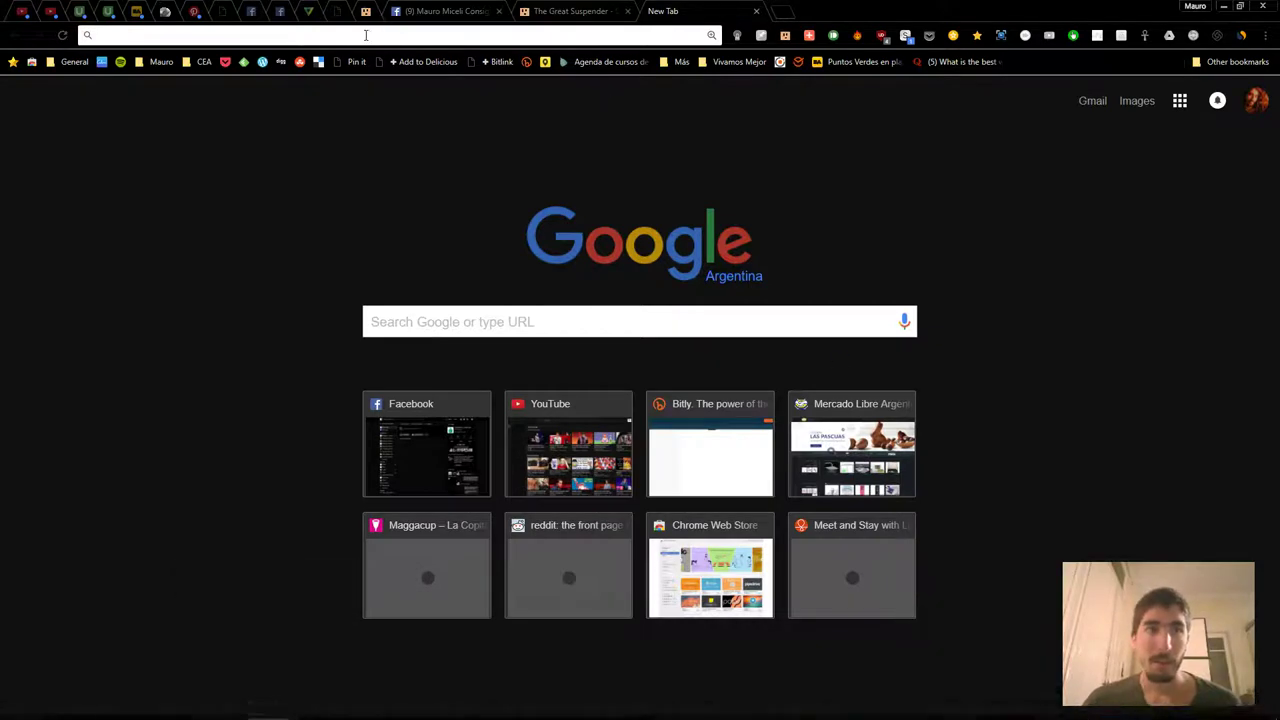
View YouTube as a separate app window launched from the taskbar, and close it.
click(598, 706)
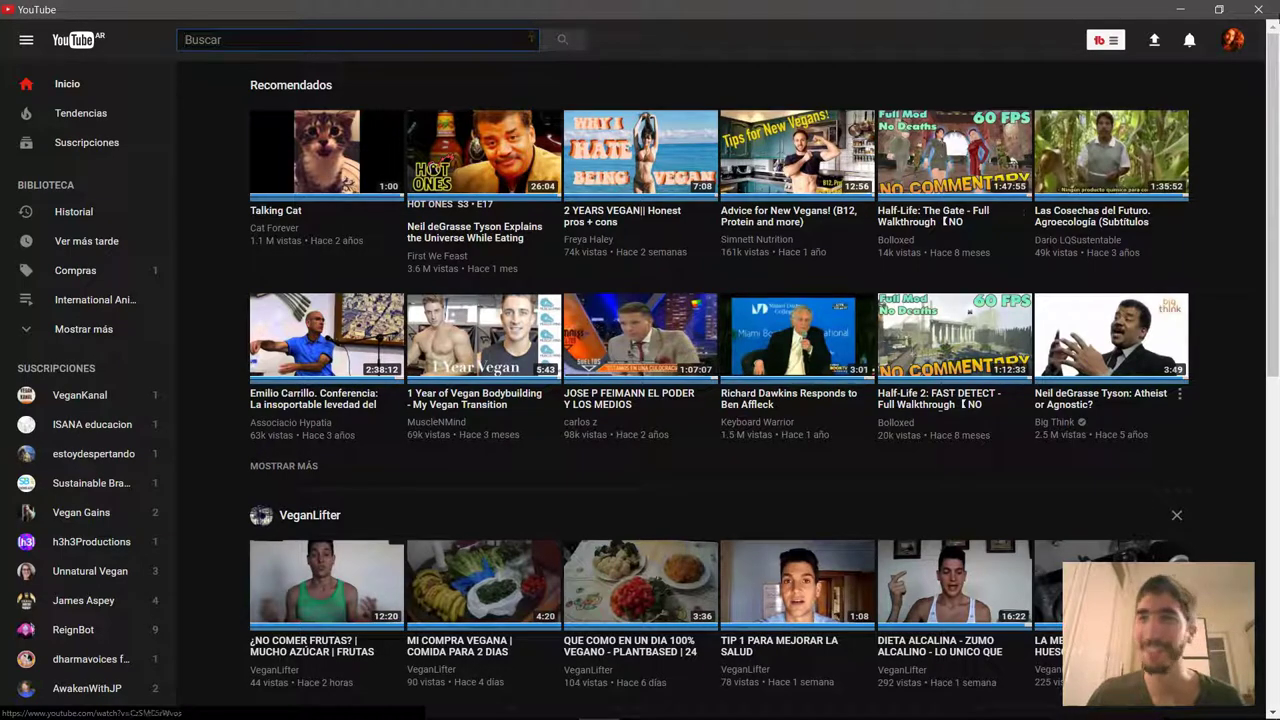
click(1258, 9)
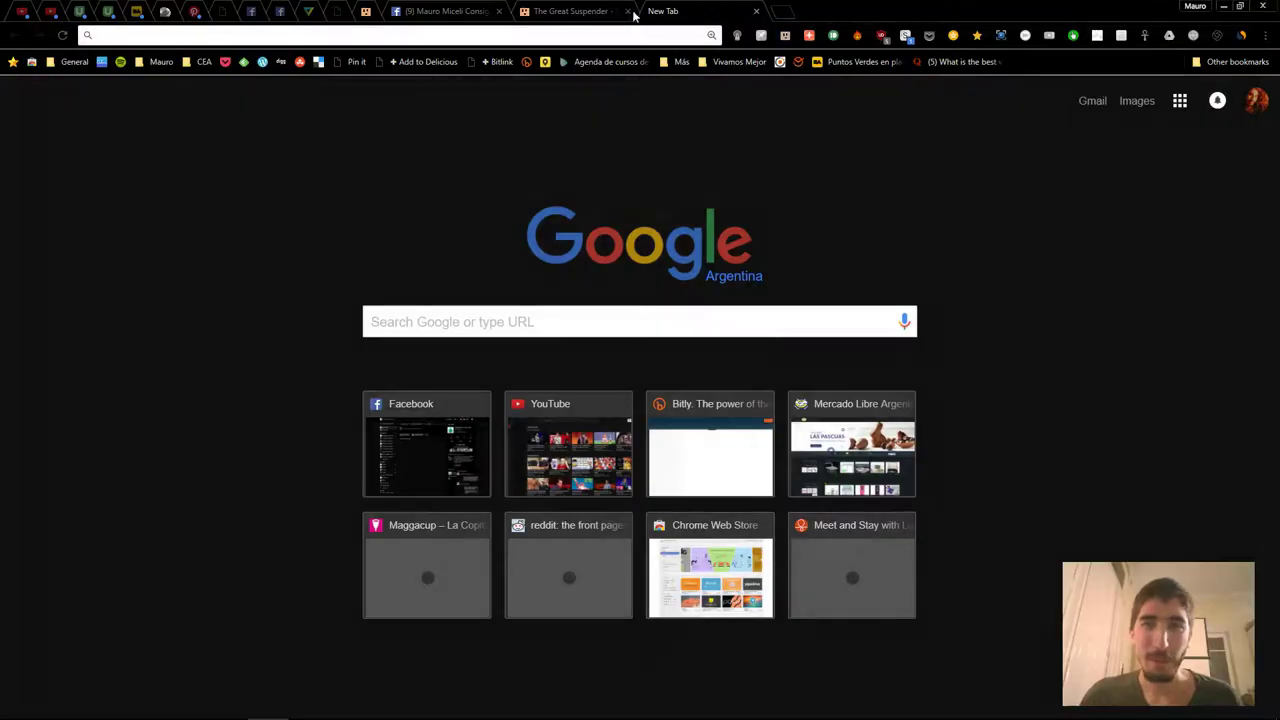
Discard the YouTube address entry and open twitter.com in the new tab instead.
text(y)
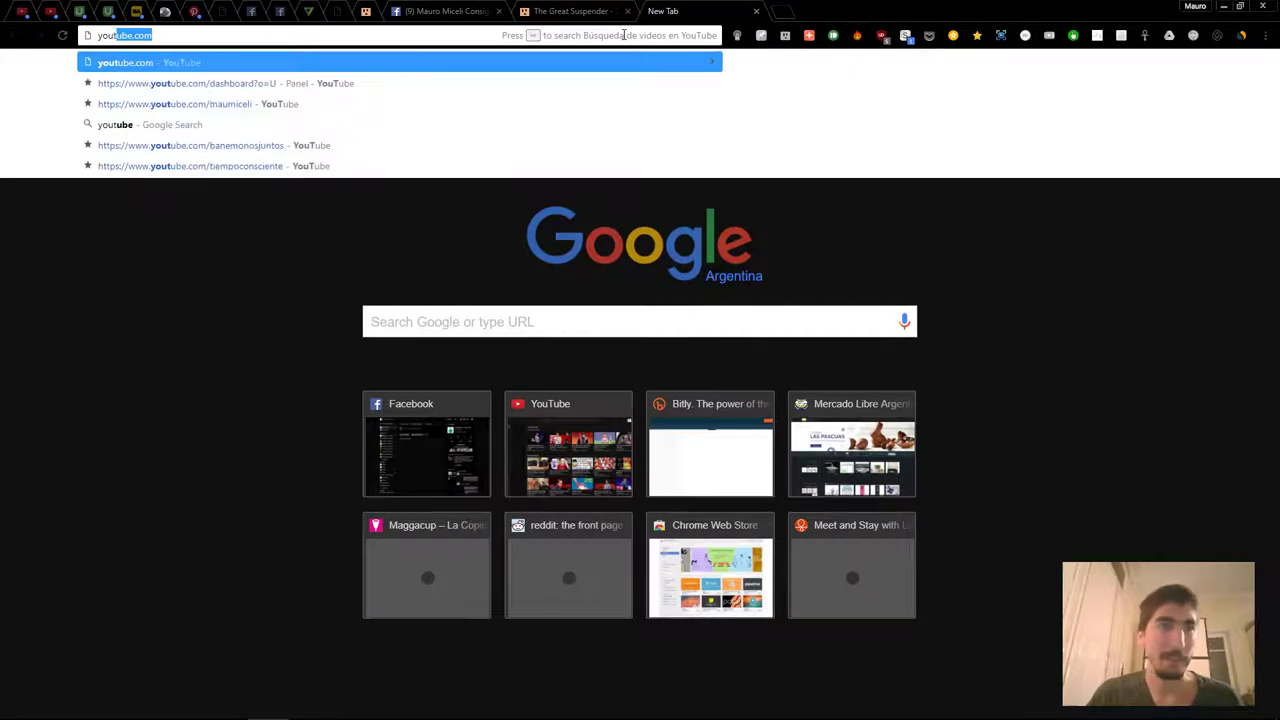
key(BackSpace)
key(BackSpace)
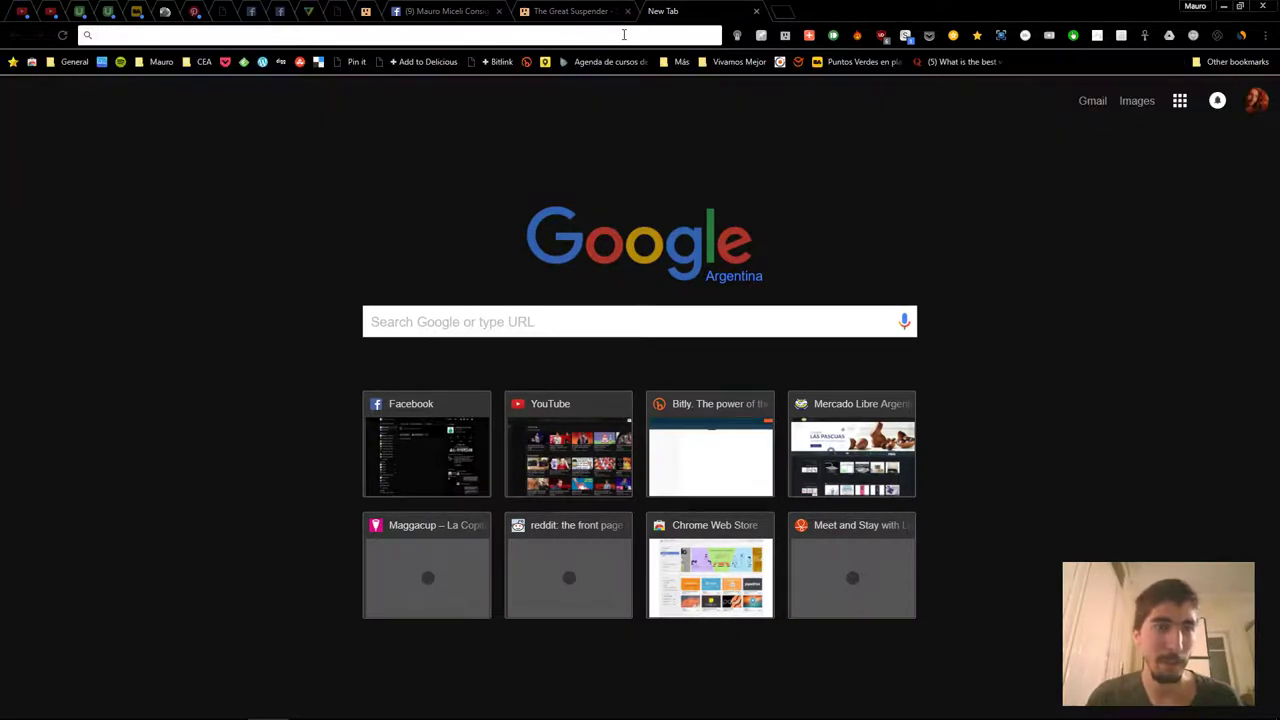
text(tw)
key(Return)
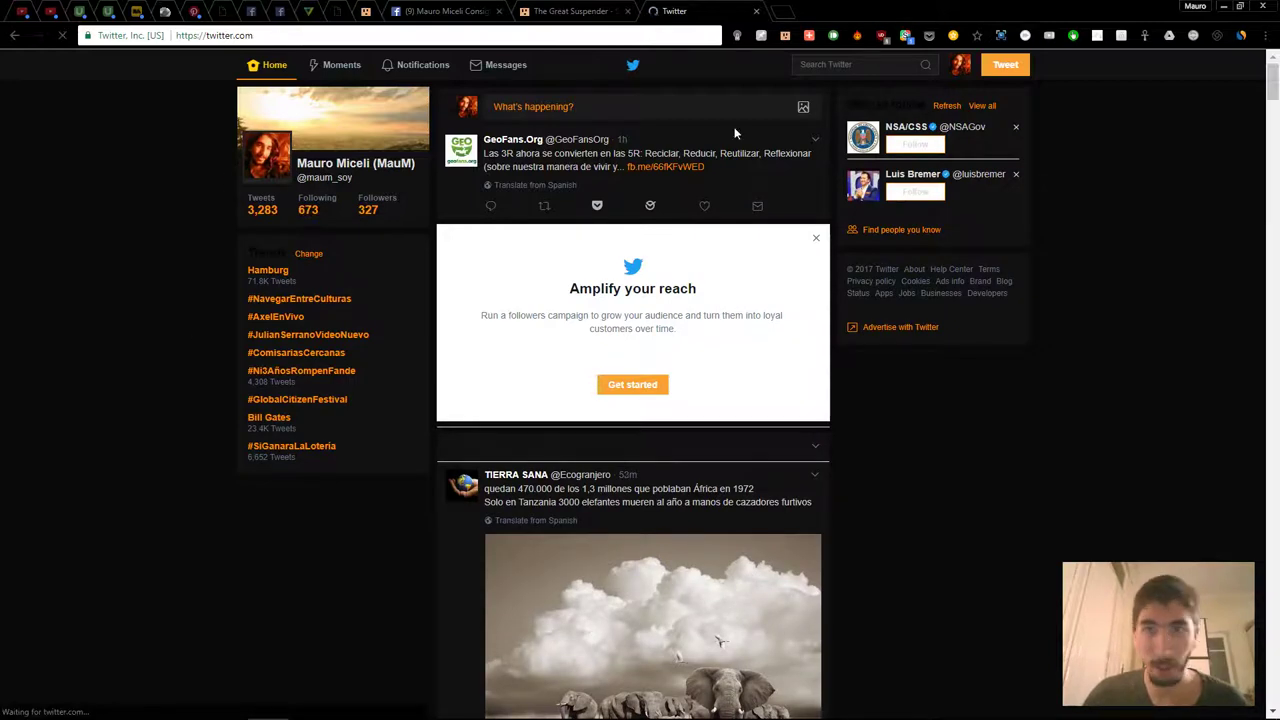
Add the Twitter page to the desktop as a shortcut named Twitter with Open as window enabled.
click(1266, 35)
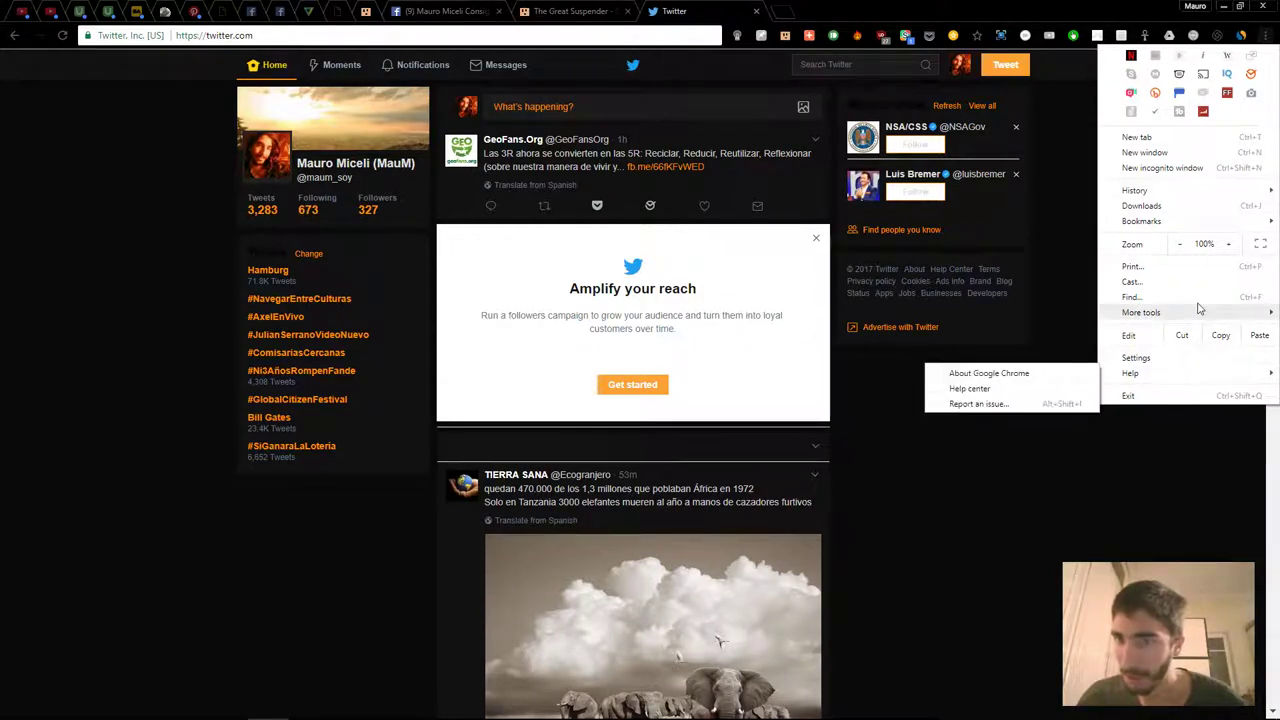
mouse_move(1204, 226)
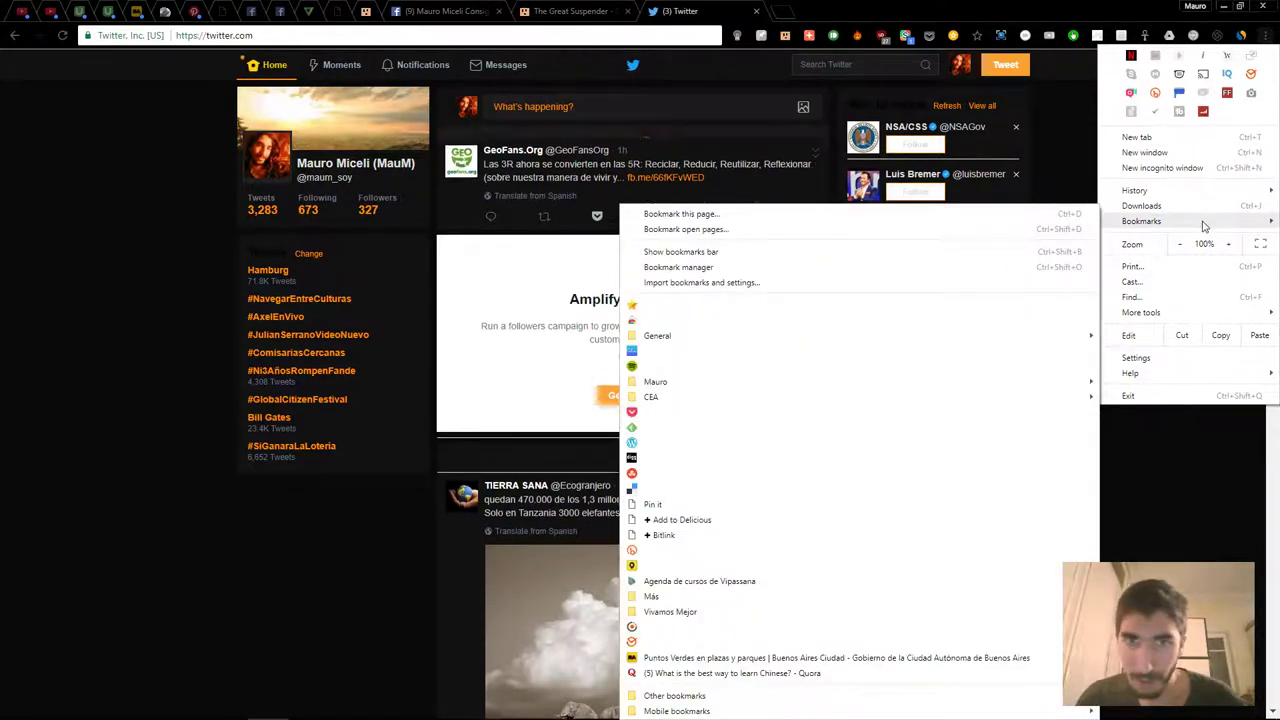
mouse_move(1212, 195)
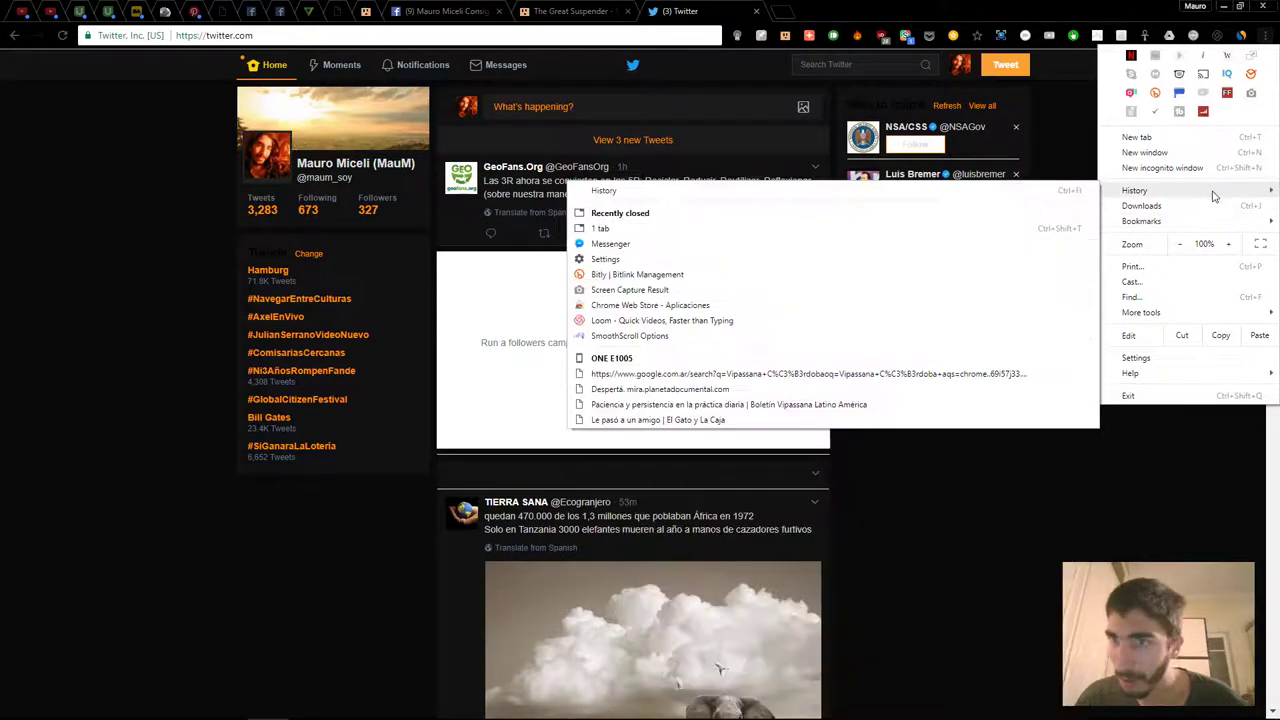
mouse_move(1196, 316)
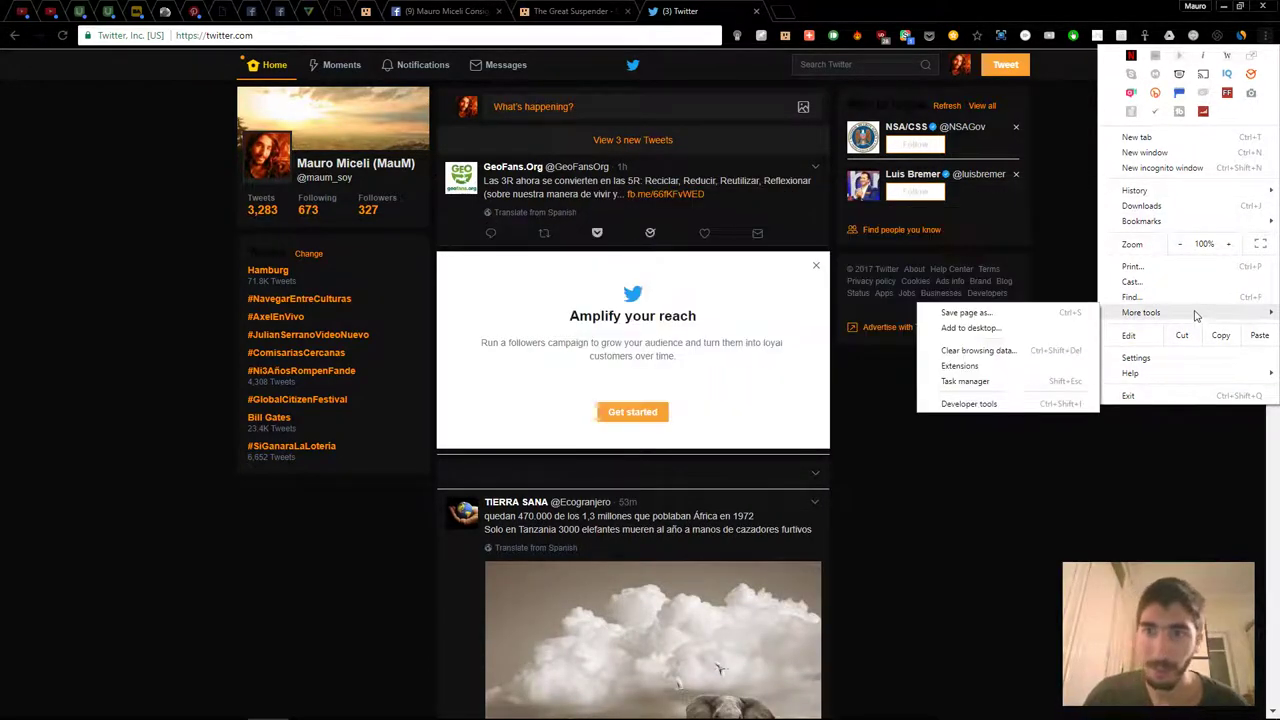
click(1009, 332)
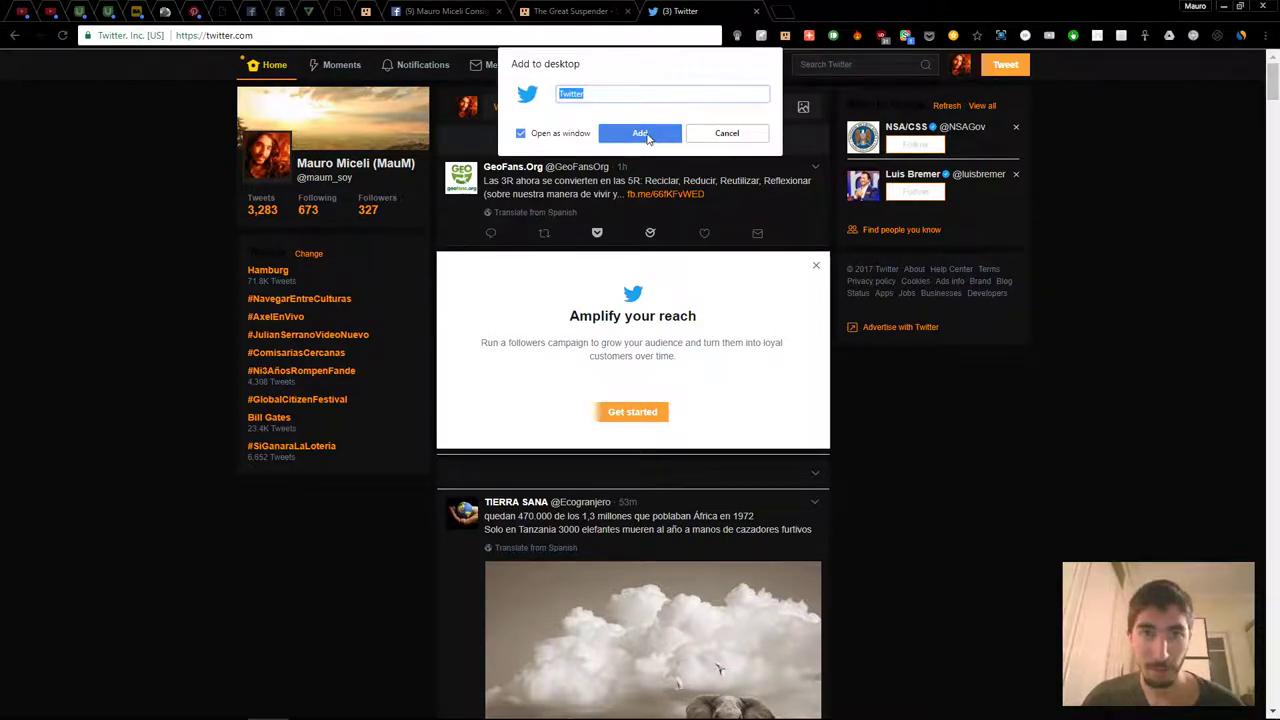
click(540, 140)
click(543, 140)
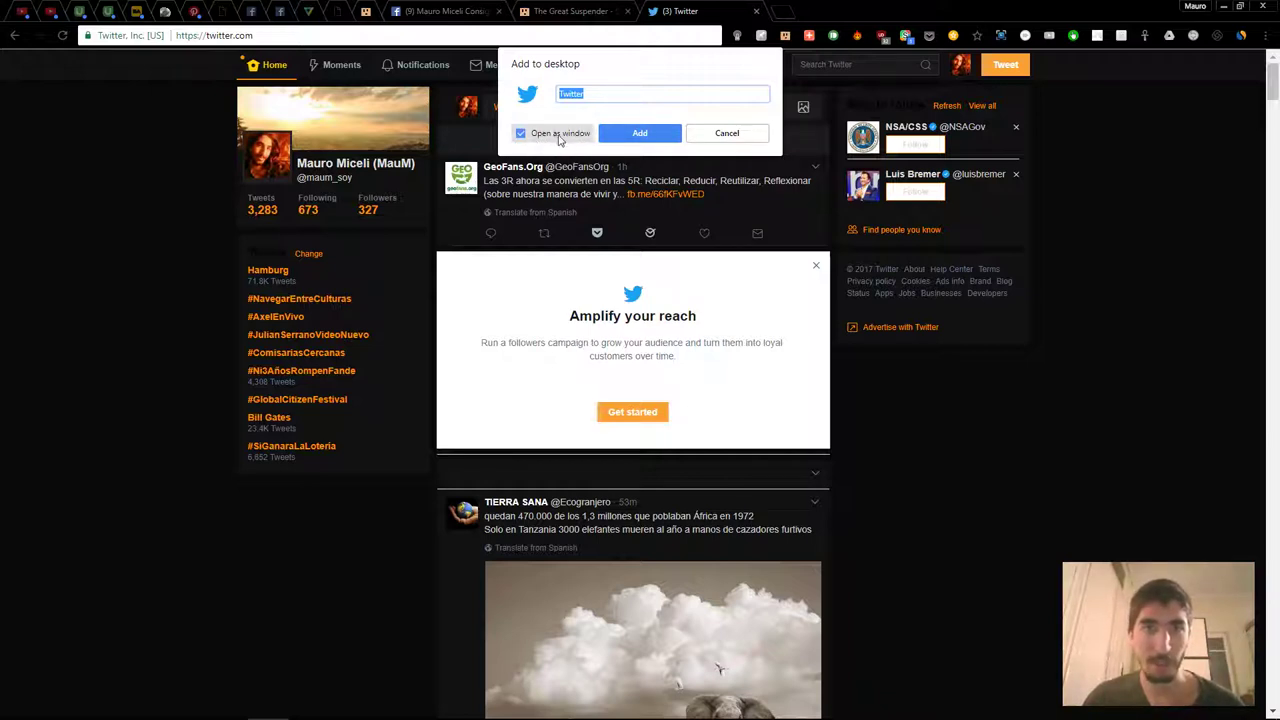
click(643, 134)
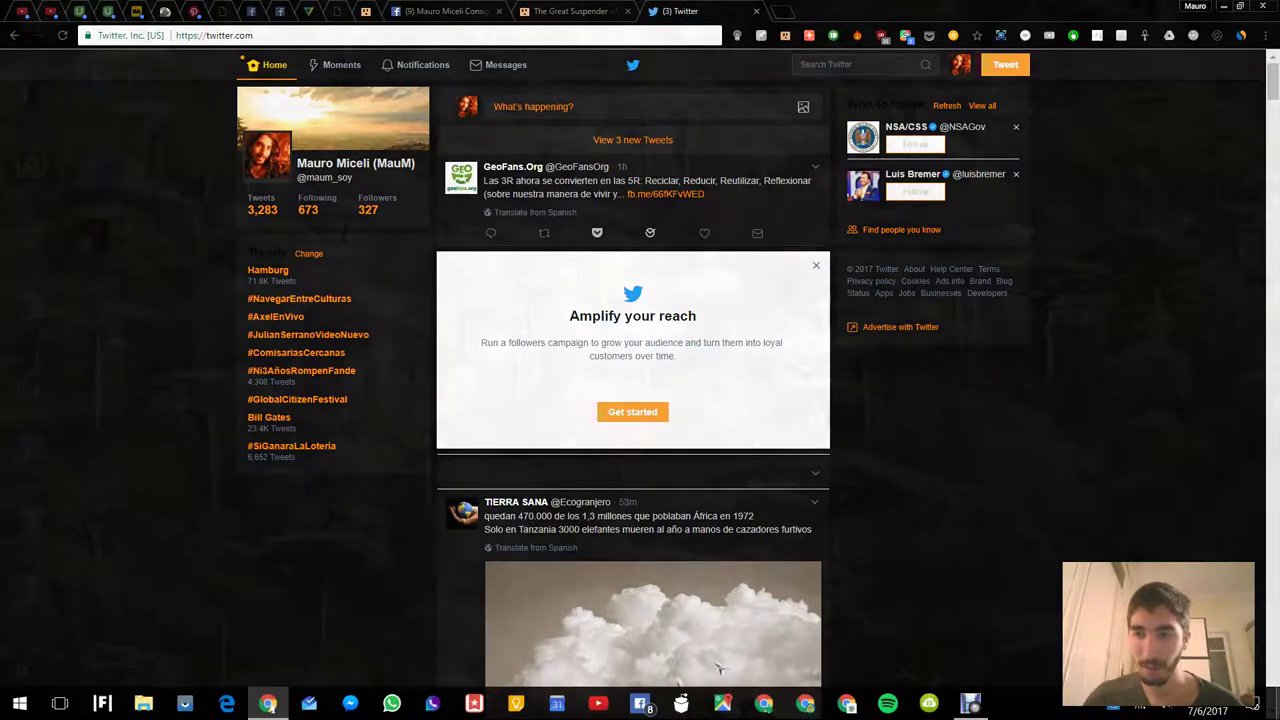
Show the Windows desktop with the Twitter shortcut and switch to the next desktop background.
click(1277, 714)
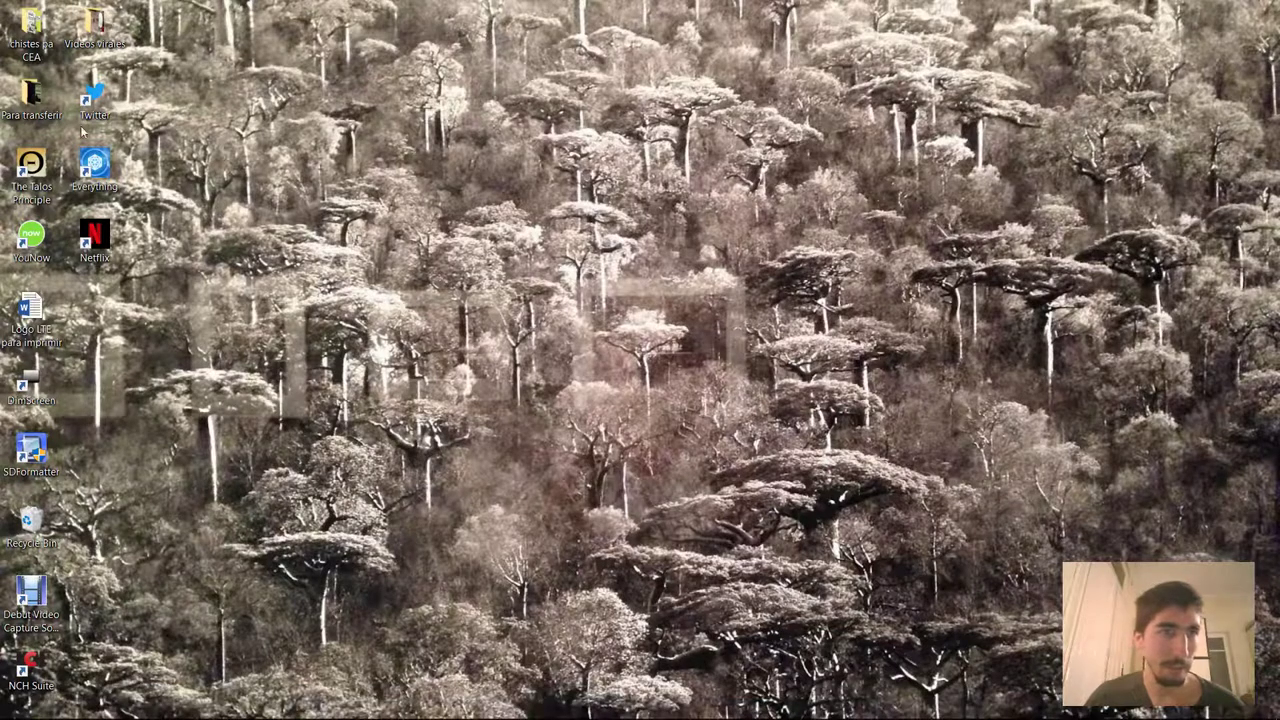
click(94, 98)
right_click(420, 195)
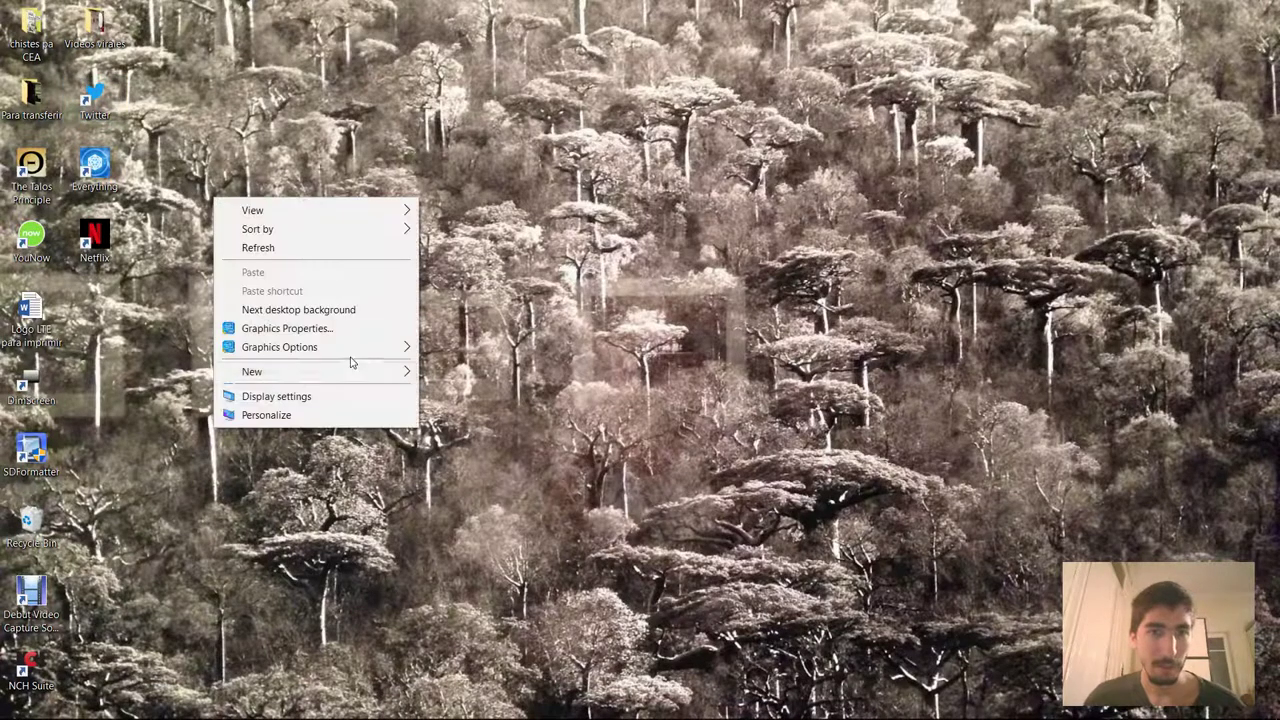
click(330, 310)
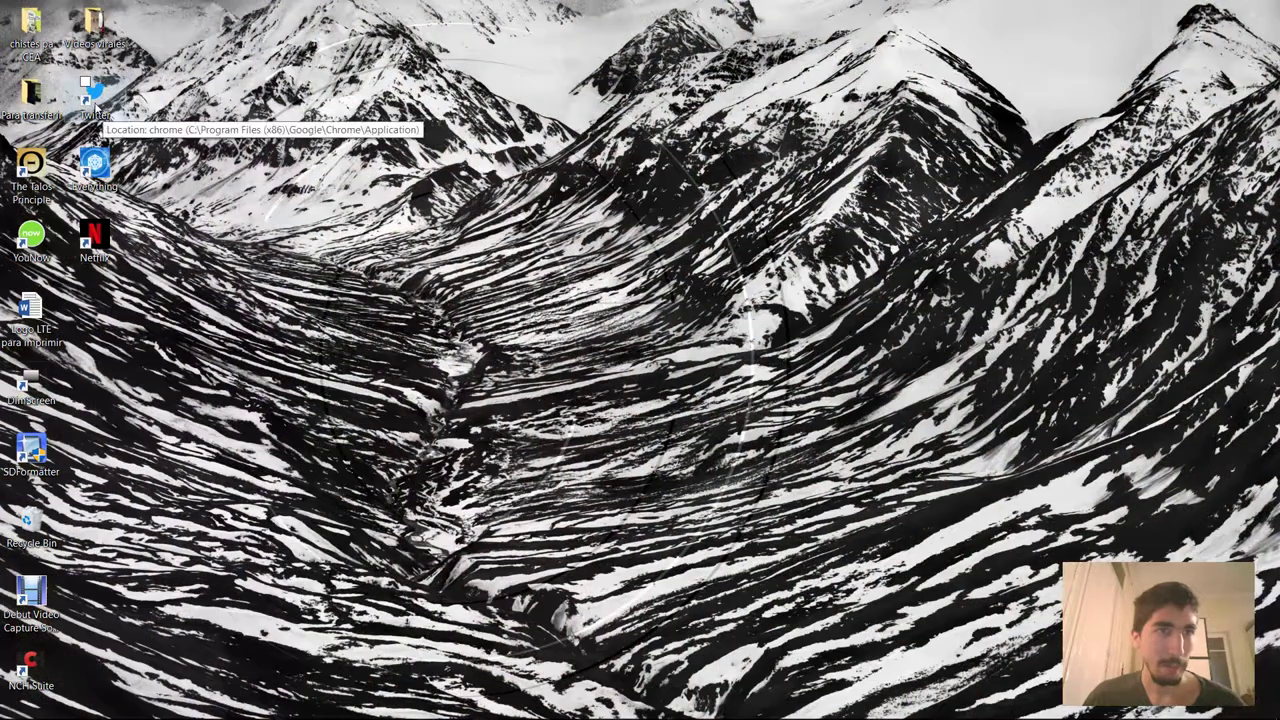
Launch Twitter in its own window from the desktop shortcut, and close it.
double_click(94, 95)
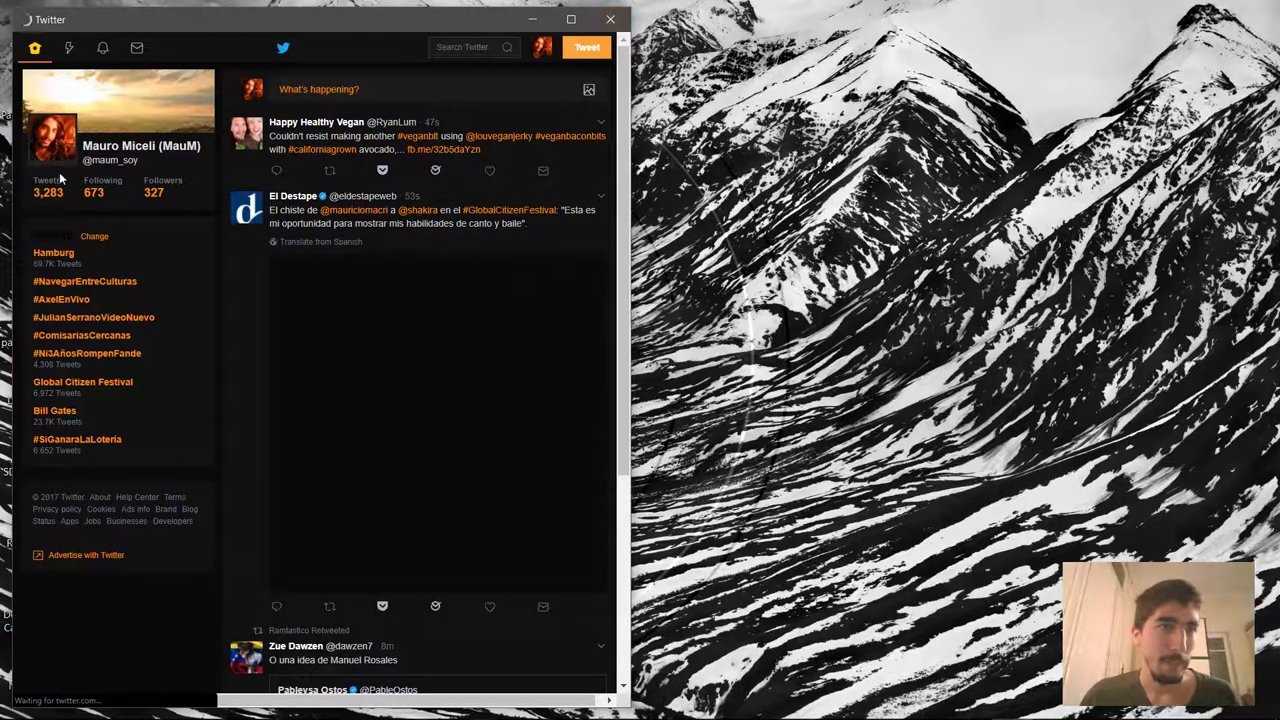
click(610, 19)
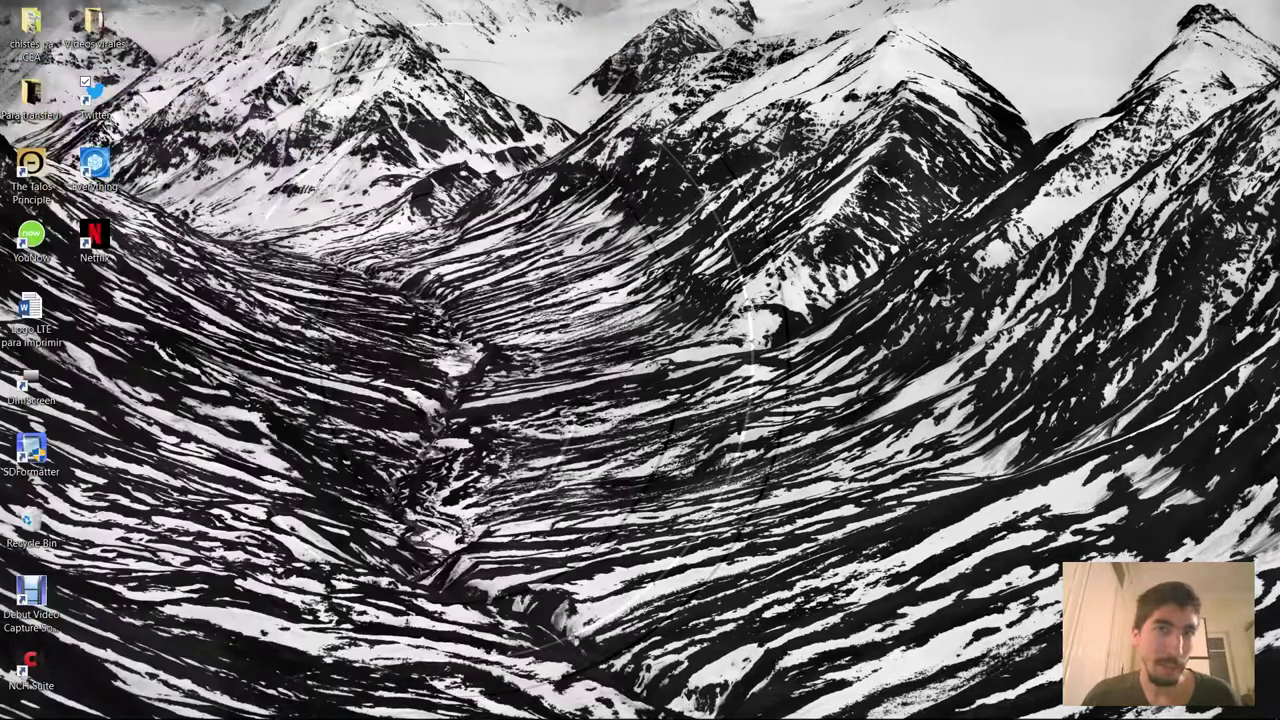
Pin the Twitter shortcut to the taskbar beside Chrome and unpin it again.
click(98, 98)
drag(98, 98, 312, 706)
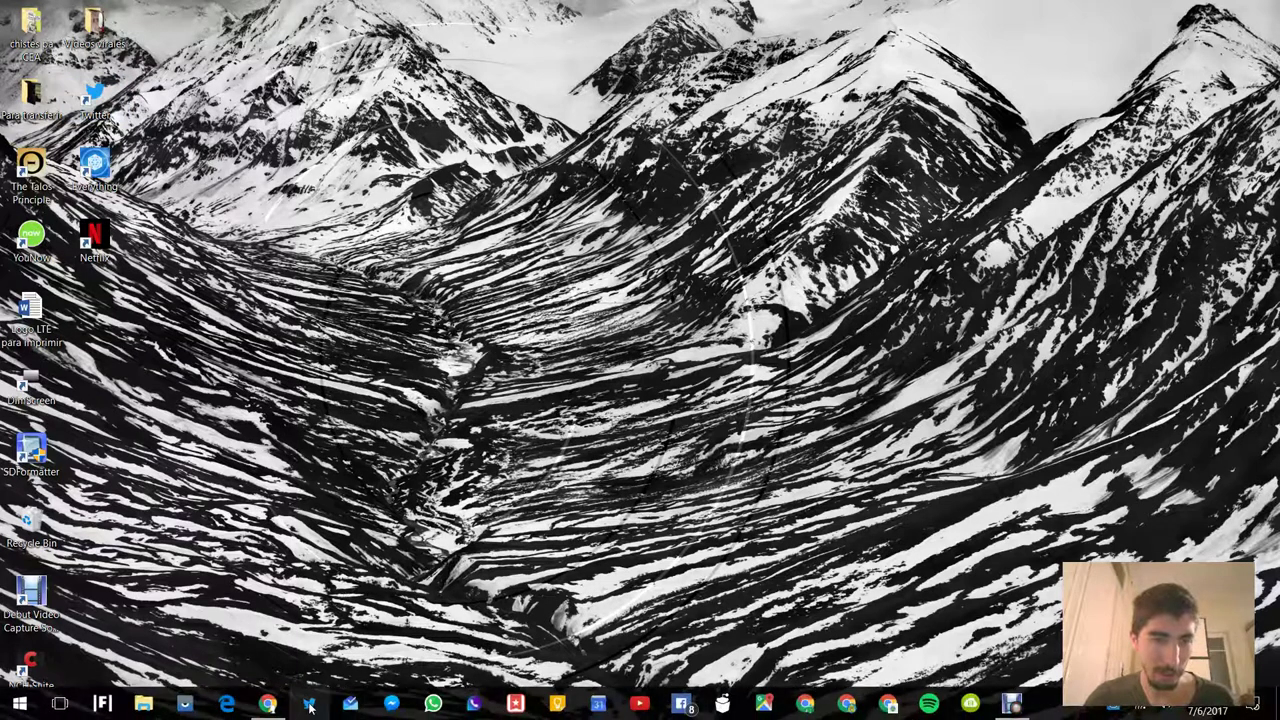
right_click(310, 706)
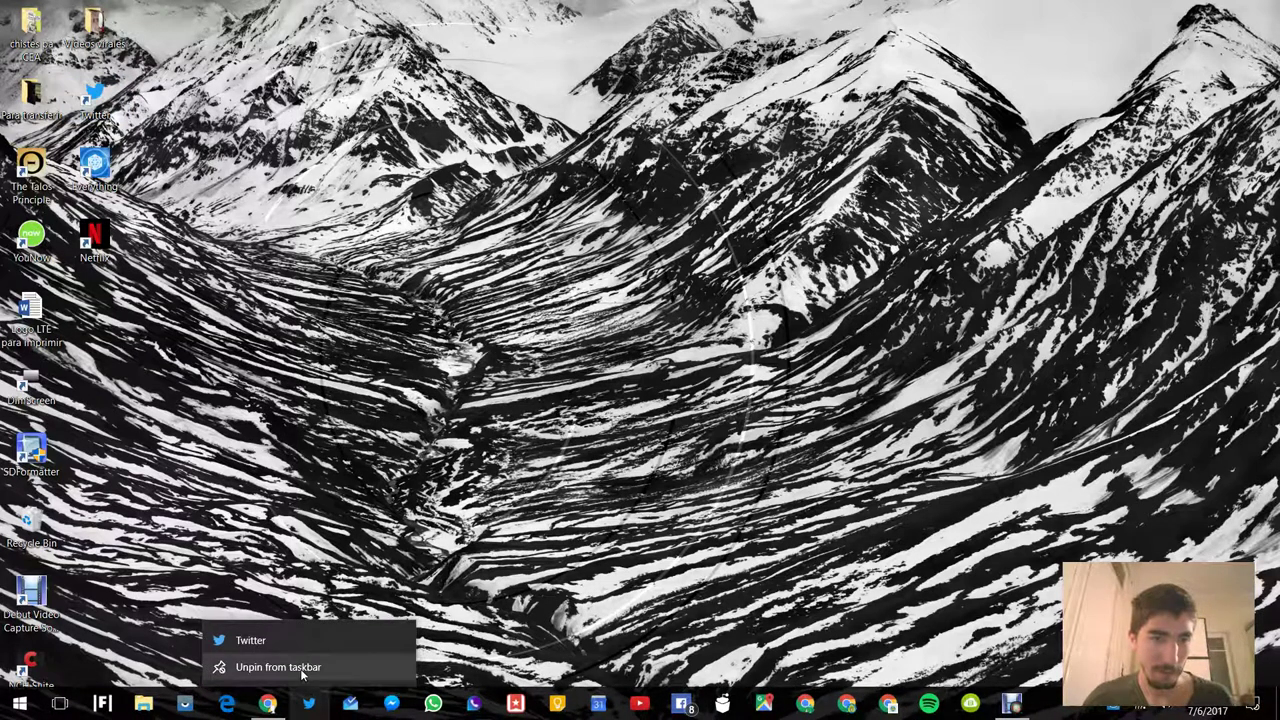
click(301, 670)
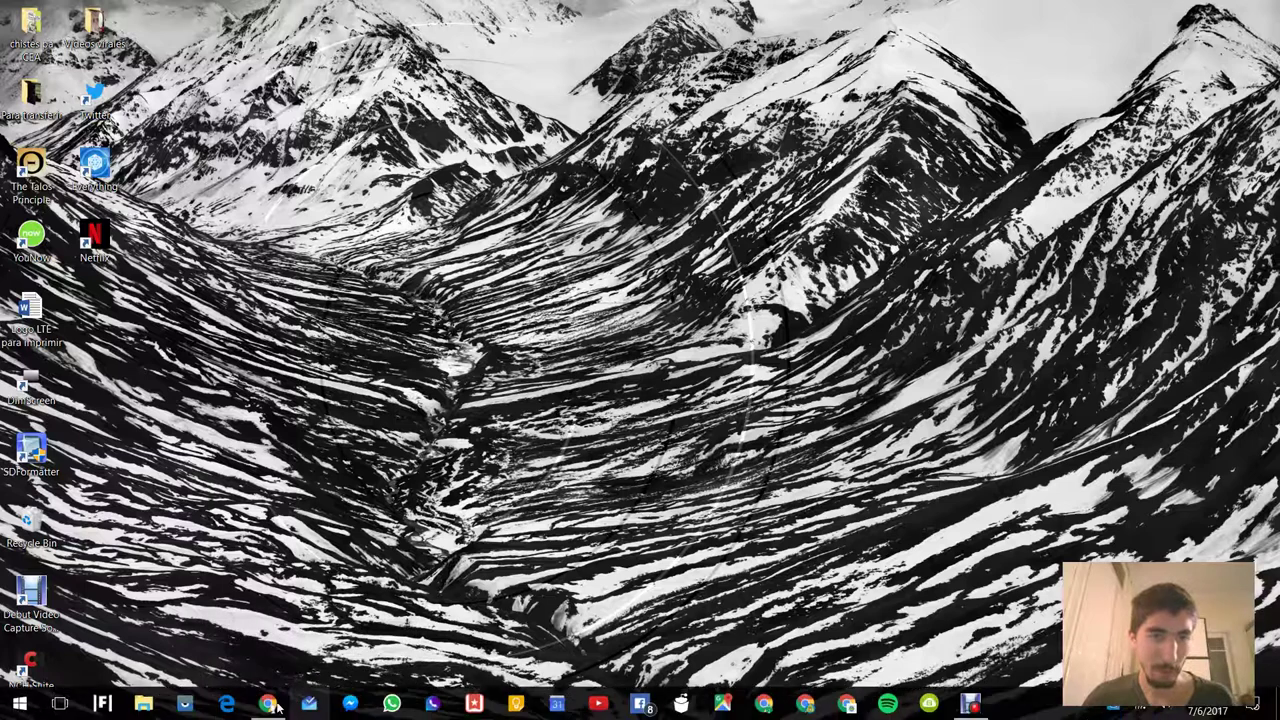
Delete the Twitter shortcut from the desktop and return to the Chrome window.
key(Delete)
key(Return)
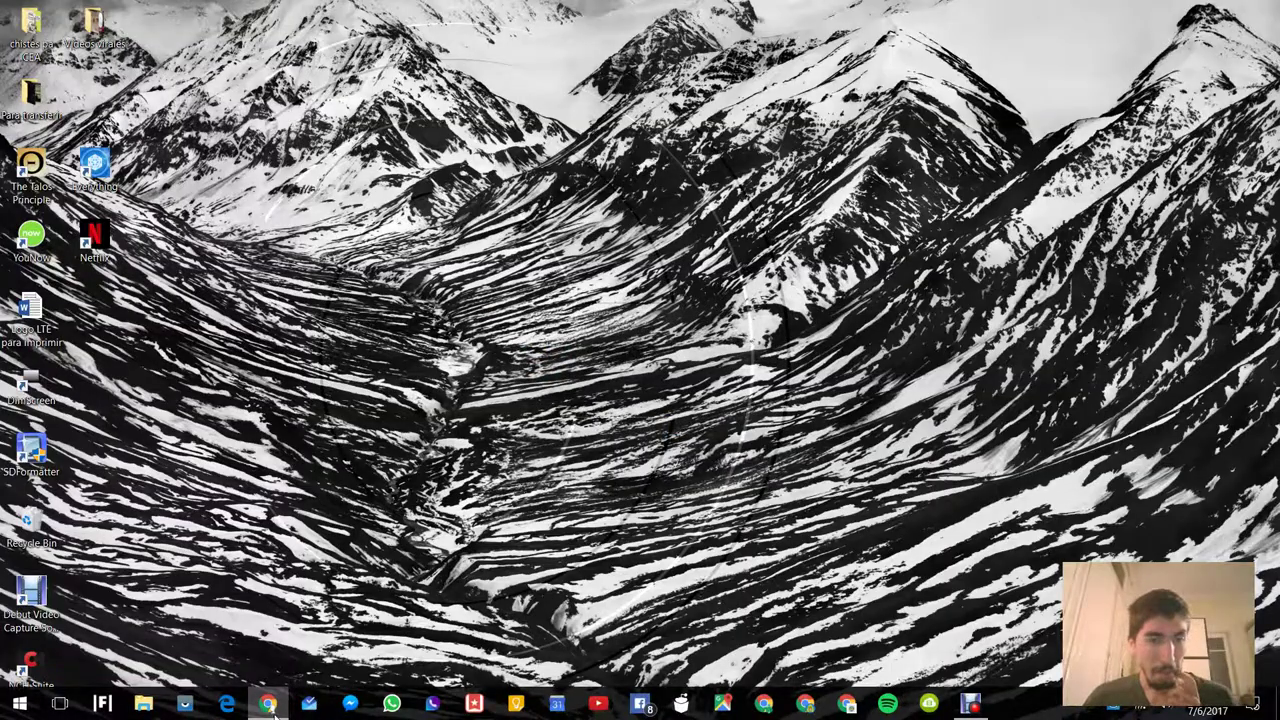
click(270, 704)
Switch to the Debut screen recorder and move its window slightly lower over the Twitter page.
click(972, 704)
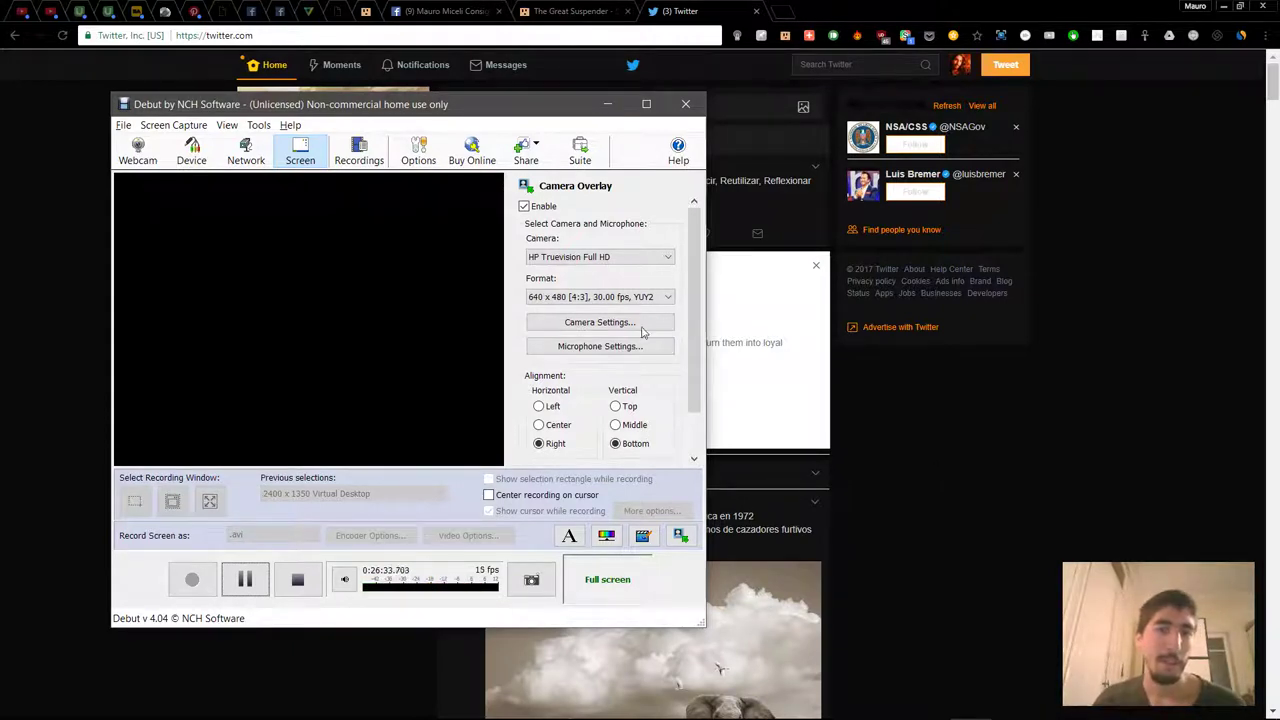
drag(557, 110, 571, 152)
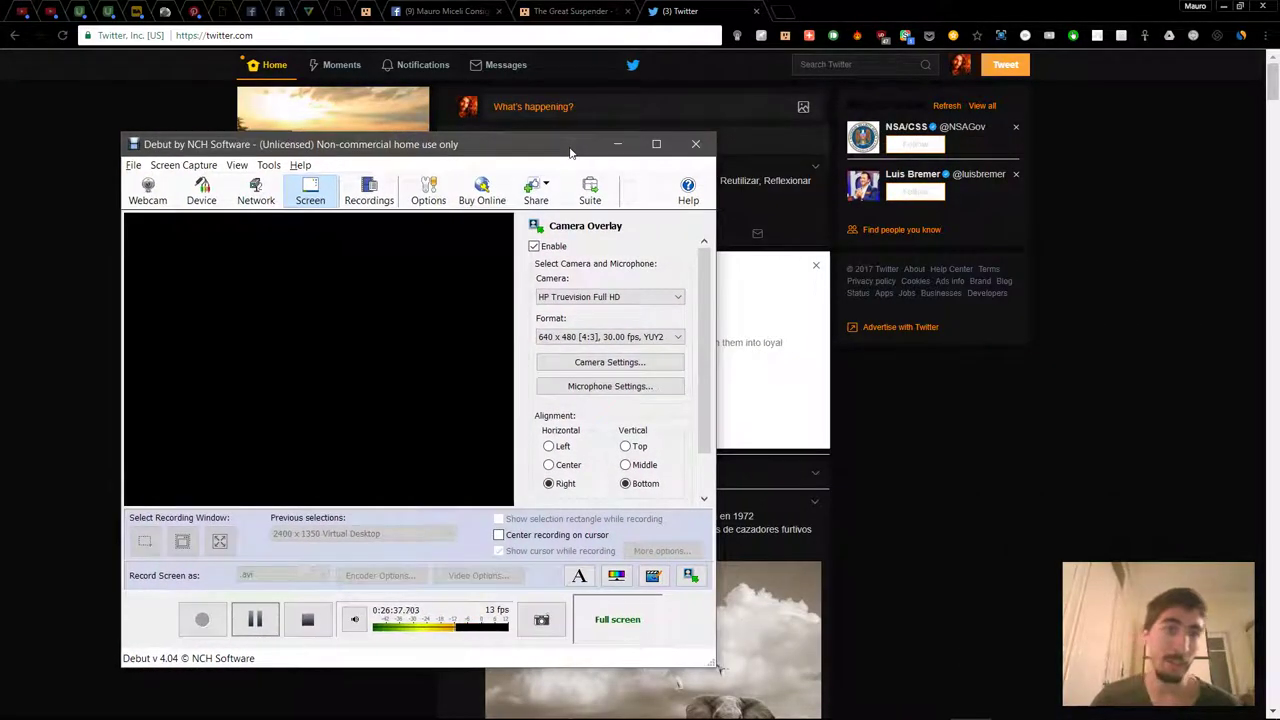